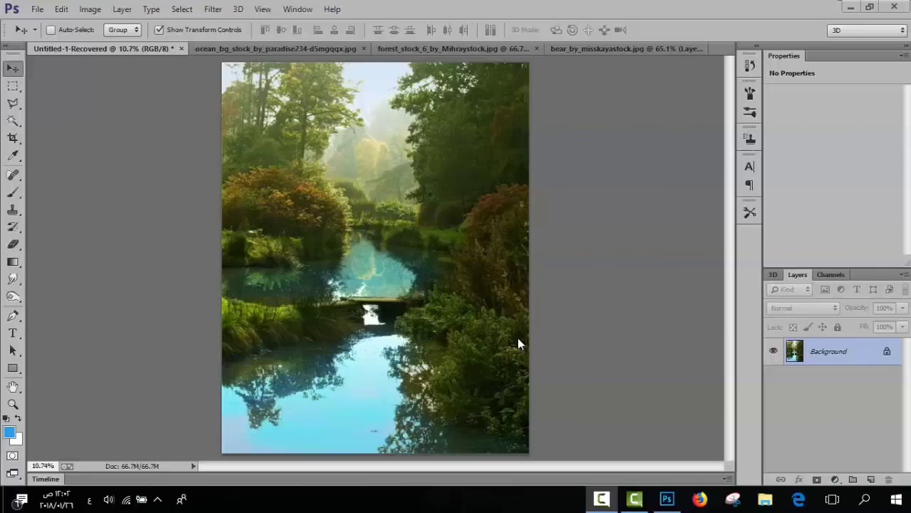
- Open the ocean image, close the separate forest photo and keep the bear image open
left_click(35, 14)
left_click(50, 40)
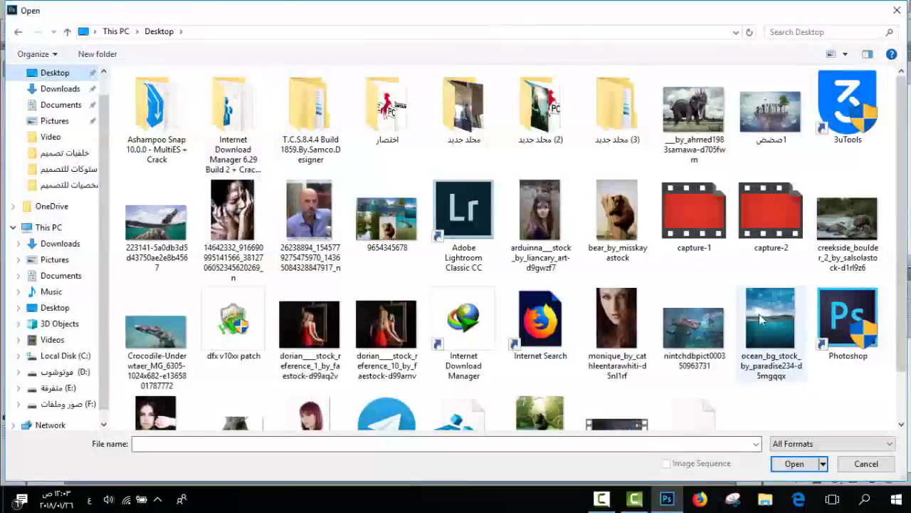
double_click(691, 297)
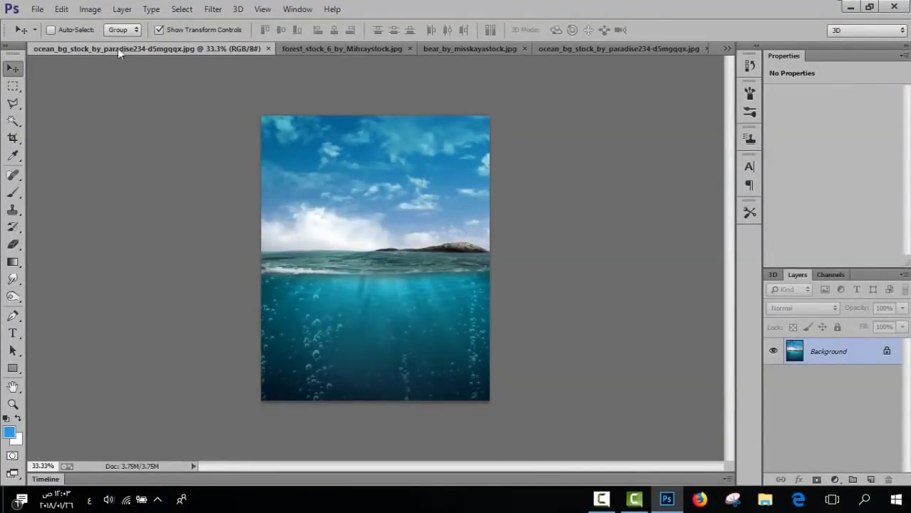
left_click(335, 48)
left_click(405, 49)
left_click(463, 49)
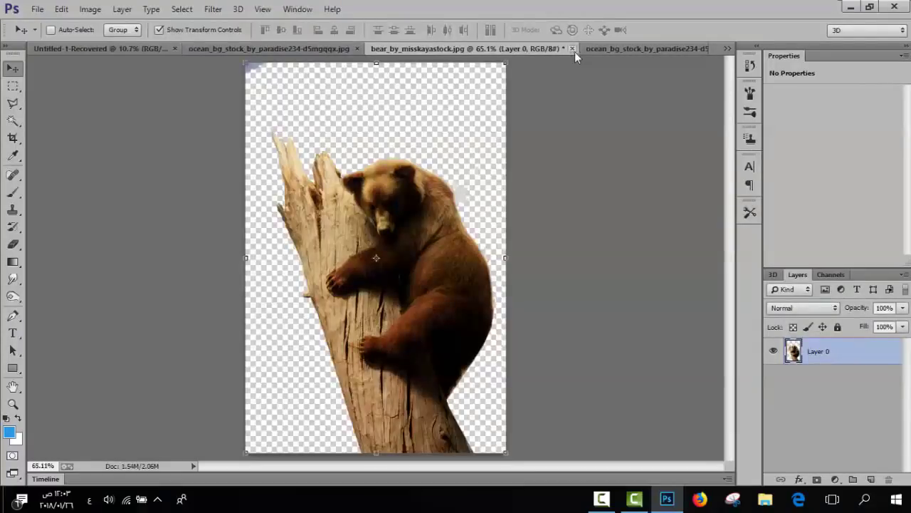
left_click(572, 48)
left_click(542, 189)
left_click(228, 48)
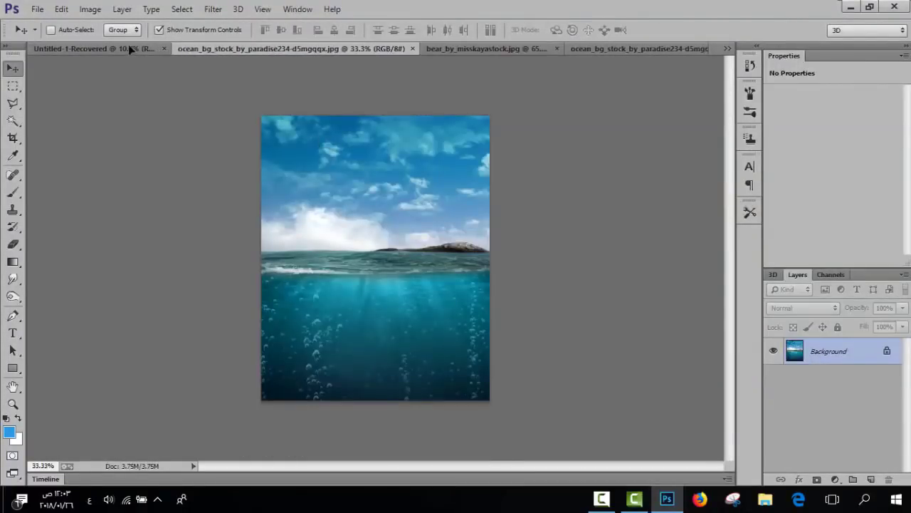
- Drag the ocean into the forest composition, enlarge it to fill the canvas, and erase its sky
left_click_drag(128, 44, 380, 253)
key("ctrl+t")
left_click_drag(419, 305, 526, 456, "alt")
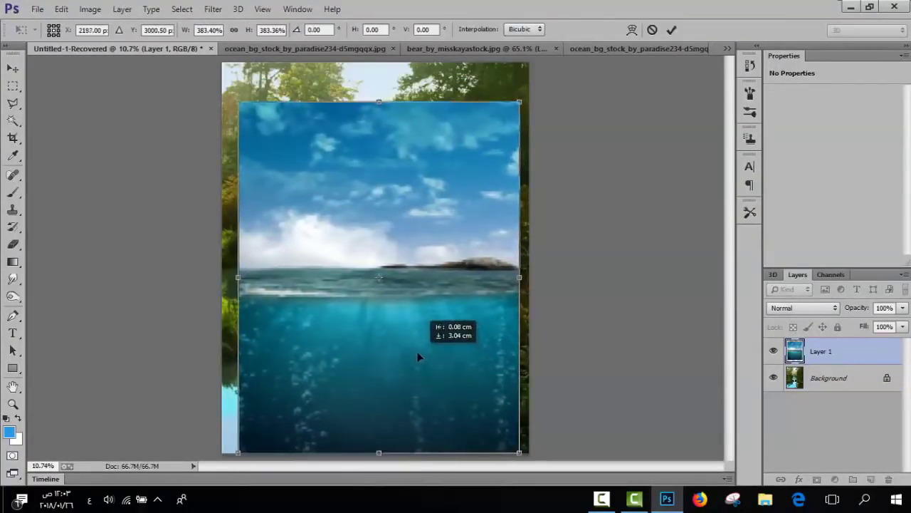
left_click_drag(519, 102, 541, 90)
left_click(671, 30)
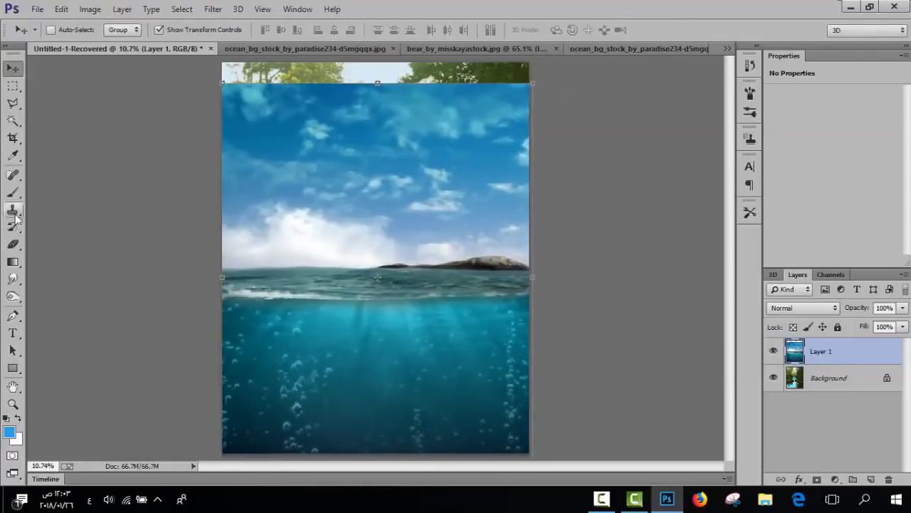
left_click(13, 244)
mouse_move(291, 116)
left_mouse_down()
mouse_move(460, 150)
mouse_move(179, 165)
mouse_move(554, 147)
mouse_move(301, 236)
mouse_move(286, 253)
left_mouse_up()
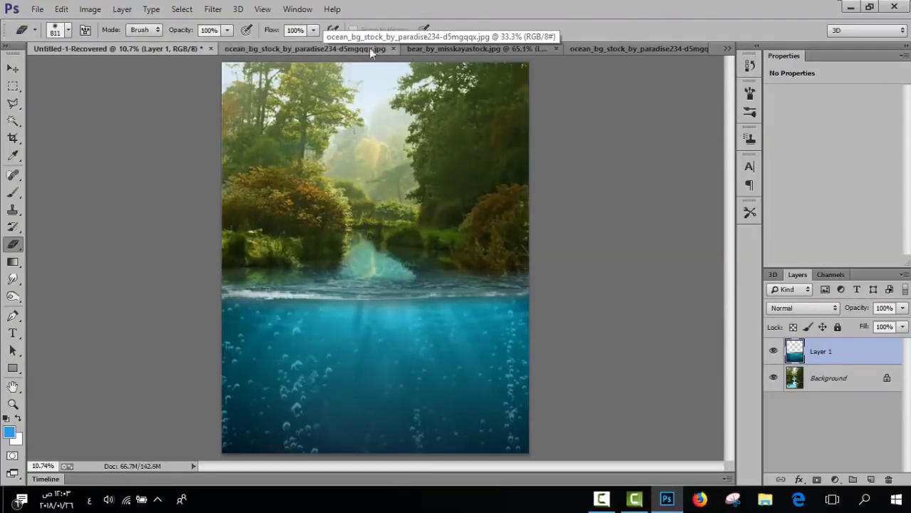
- Open the creekside_boulder_2 photo with the Move tool ready
left_click(61, 8)
left_click(86, 30)
double_click(836, 238)
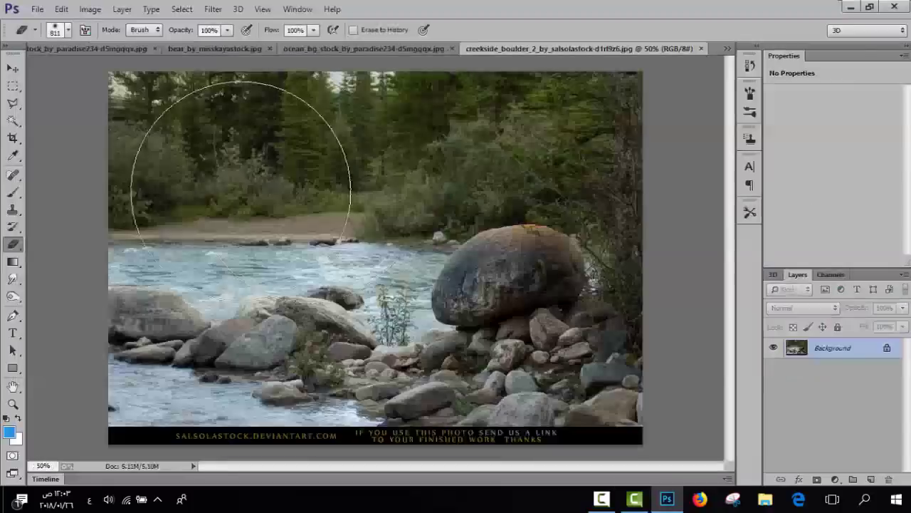
key("v")
left_click(83, 50)
key("ctrl+shift+Tab")
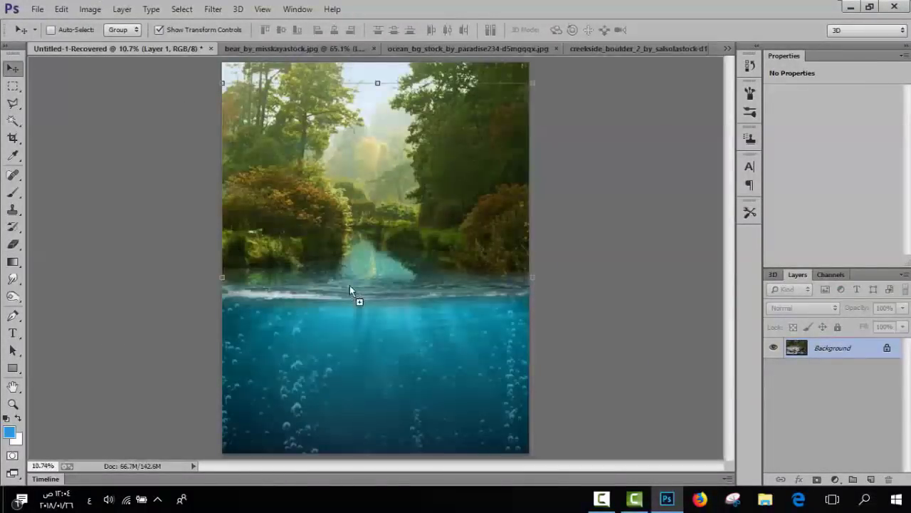
- Add the boulder photo as Layer 2 below the waterline, erase its top strip, and set Soft Light
left_click_drag(84, 59, 349, 285)
key("ctrl+t")
mouse_move(421, 268)
left_mouse_down()
mouse_move(541, 230)
mouse_move(496, 356)
left_mouse_up()
left_click(671, 30)
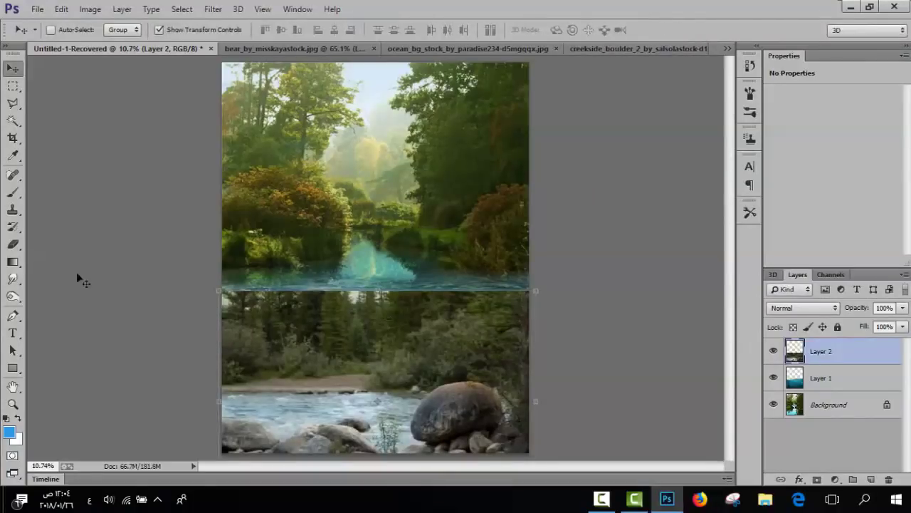
left_click(13, 244)
left_click_drag(243, 304, 512, 305)
left_click(790, 311)
scroll(791, 308, "up", 5)
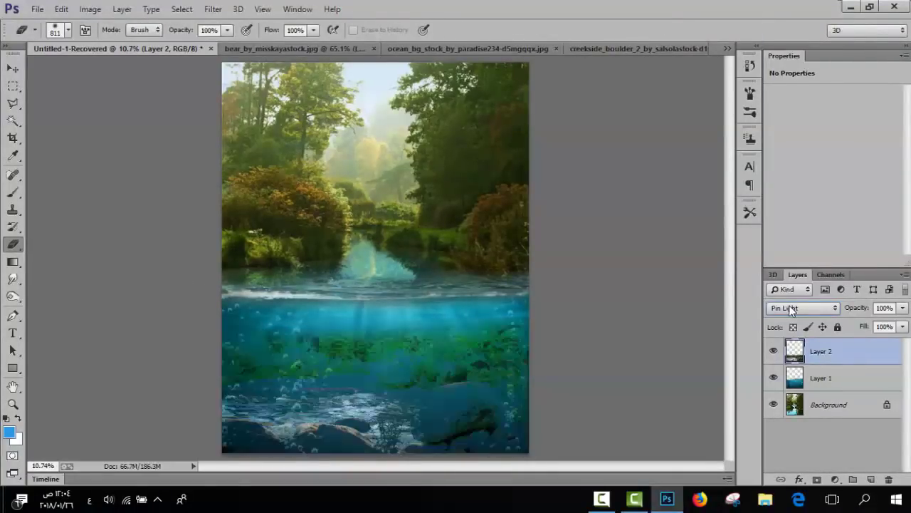
scroll(790, 308, "up", 4)
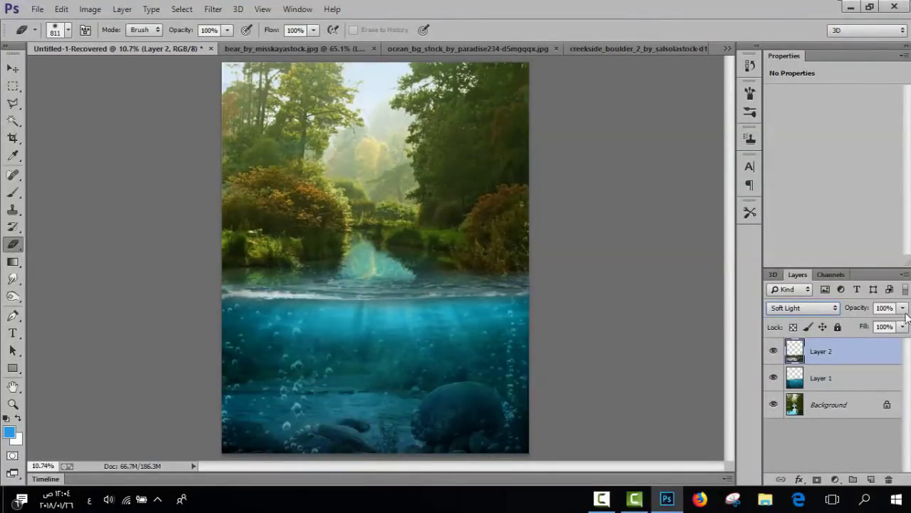
- Drag the bear into the composition, then enlarge it and lower it to the water
left_click(285, 47)
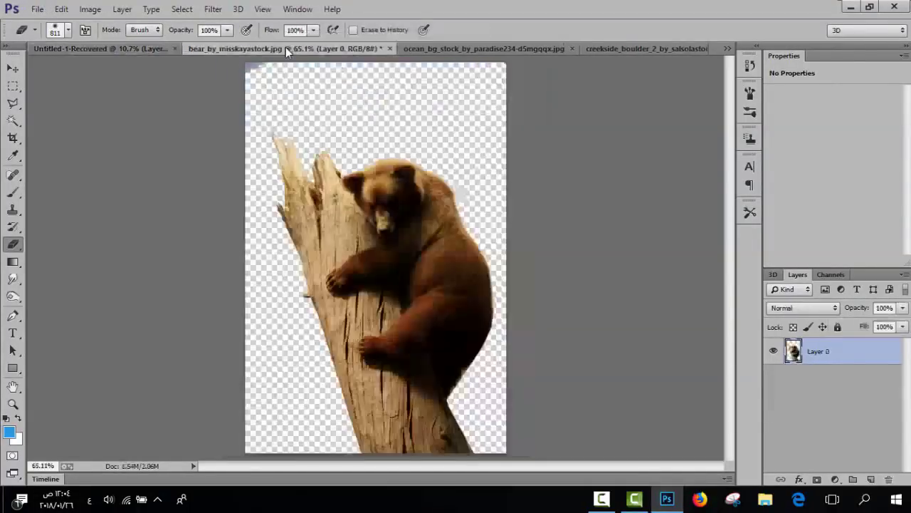
key("v")
mouse_move(356, 163)
left_mouse_down()
mouse_move(189, 80)
mouse_move(377, 207)
mouse_move(443, 91)
left_mouse_up()
key("ctrl+t")
left_click_drag(406, 246, 397, 267)
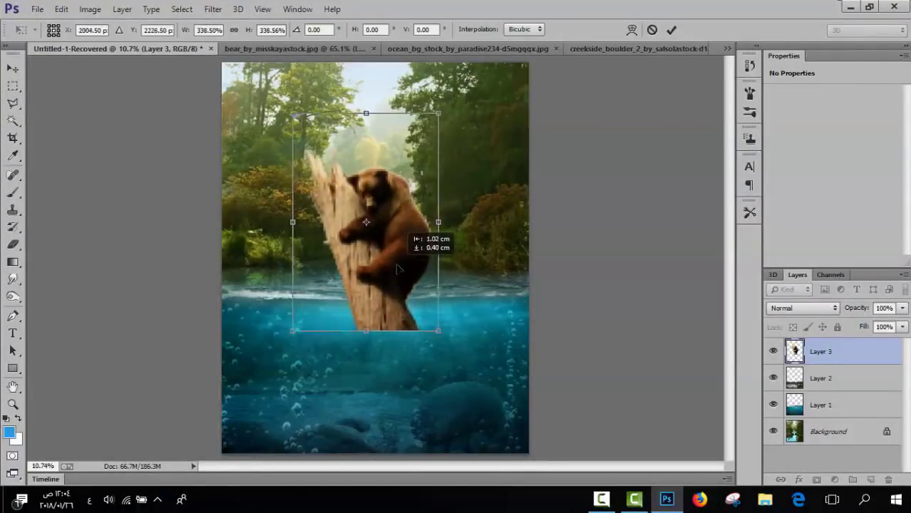
left_click(673, 30)
- Select the bear and trunk with Quick Selection, widening the Refine Edge radius
key("z")
key("w")
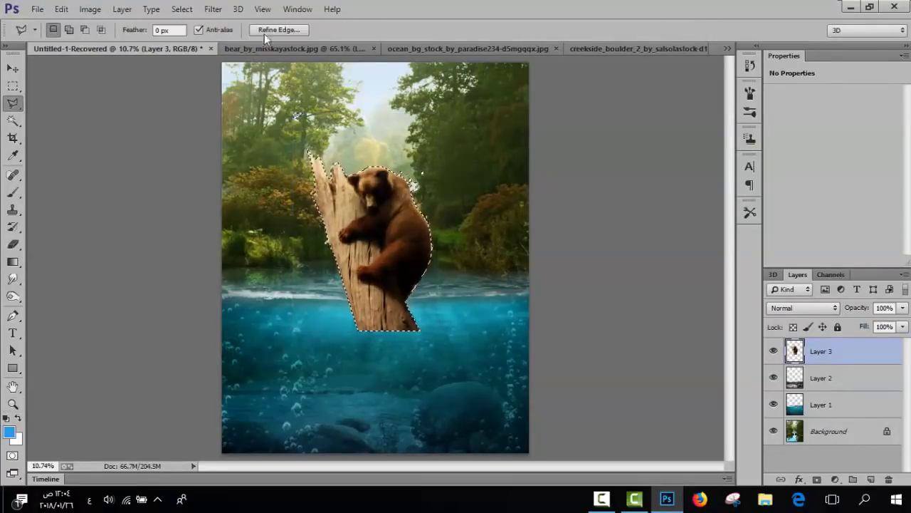
left_click(264, 31)
left_click_drag(614, 174, 631, 172)
left_click(717, 385)
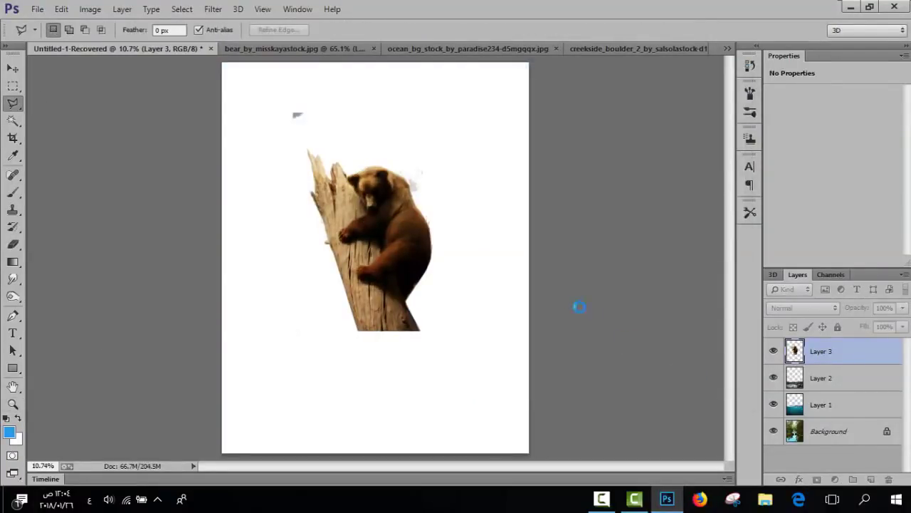
- Cut the selected bear out and delete the now-empty bear layer
left_click(61, 9)
left_click(91, 61)
left_click(887, 471)
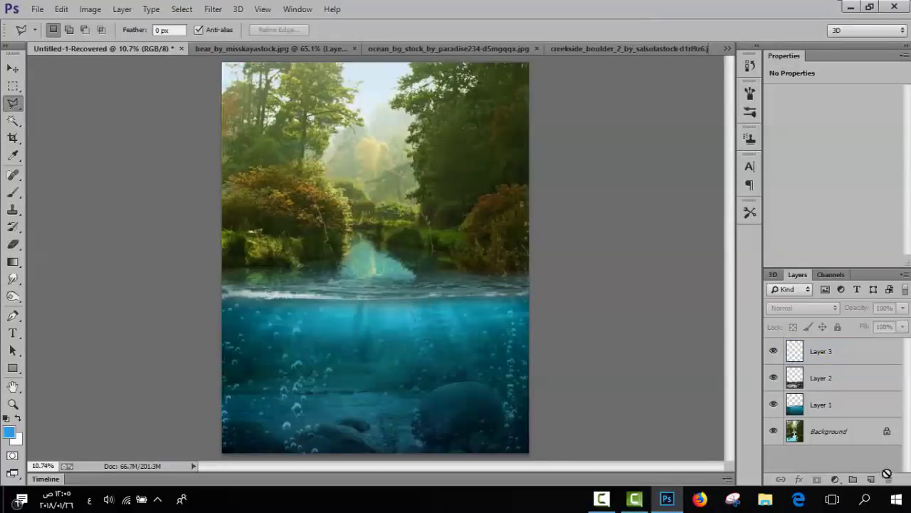
left_click(821, 351)
left_click(889, 479)
left_click(443, 195)
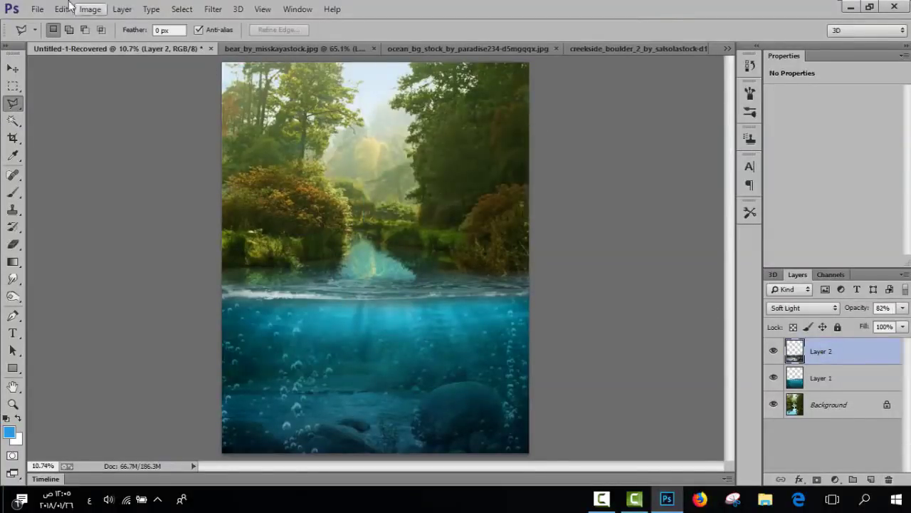
- Paste the bear as a new layer, enlarge it slightly and position it over the river
left_click(61, 9)
left_click(104, 109)
key("v")
left_click_drag(401, 257, 386, 230)
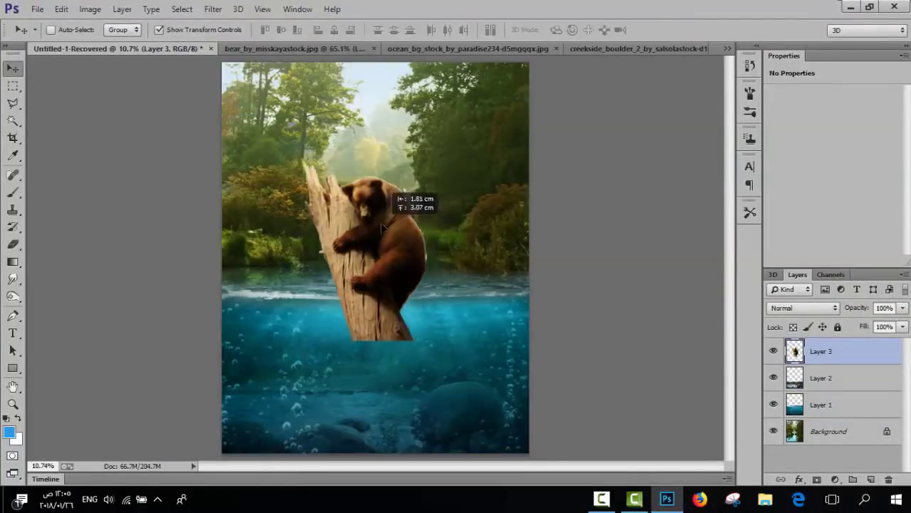
key("ctrl+t")
left_click_drag(437, 121, 440, 118)
left_click_drag(416, 227, 414, 210)
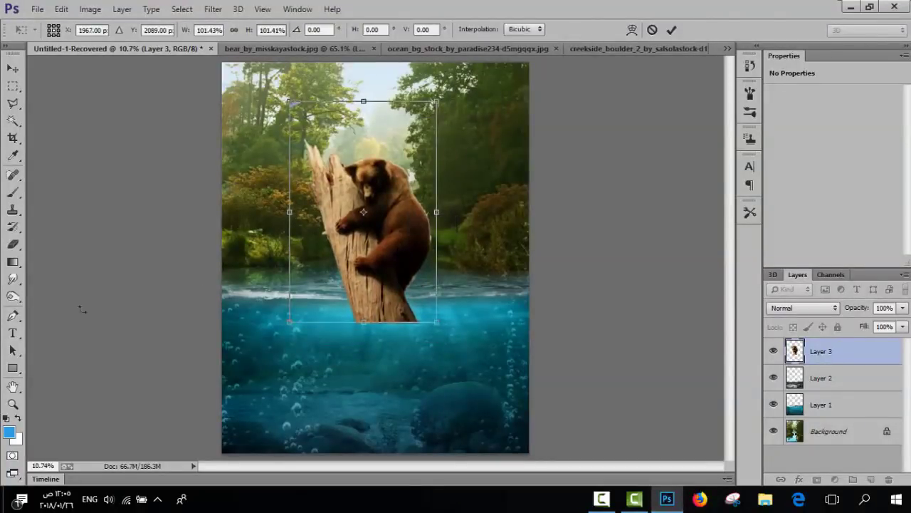
left_click(672, 29)
- Zoom in and outline part of the trunk with the Polygonal Lasso, then deselect
key("z")
left_click(427, 158)
left_click(199, 160)
key("l")
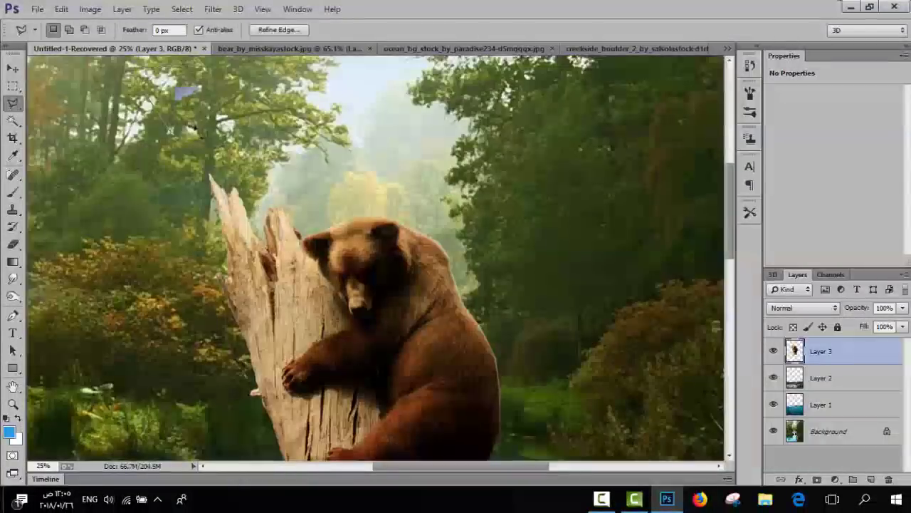
key("ctrl+d")
scroll(235, 169, "down", 3)
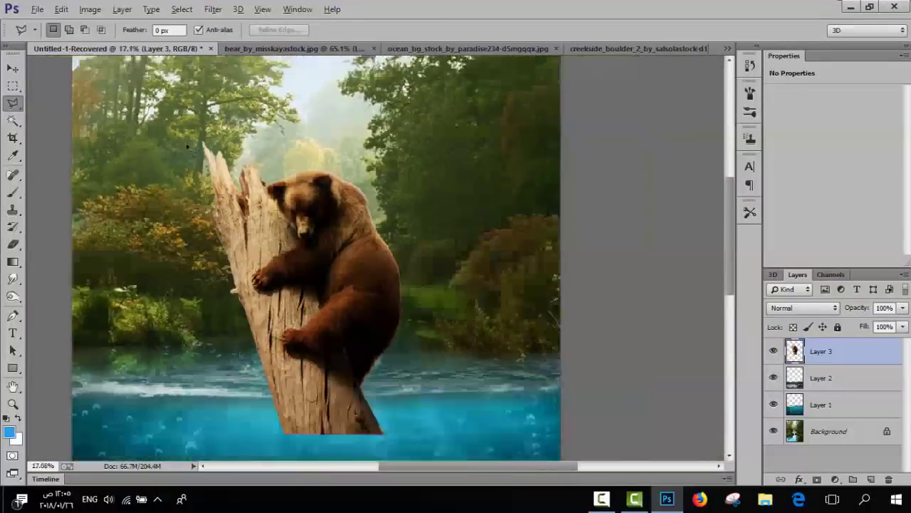
- Open SN_TreeTrunk_Roots_005.png with the Move tool ready
left_click(37, 8)
left_click(43, 36)
scroll(498, 285, "down", 3)
double_click(234, 377)
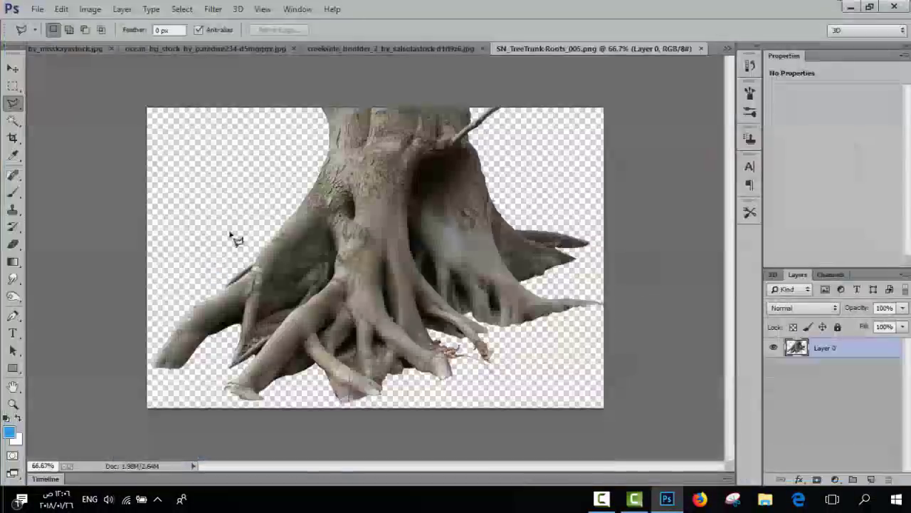
left_click(271, 48)
left_click(499, 48)
key("v")
- Bring the roots in as Layer 4, scaled and positioned beneath the trunk
mouse_move(341, 196)
left_mouse_down()
mouse_move(142, 65)
mouse_move(299, 342)
mouse_move(363, 406)
left_mouse_up()
key("ctrl+t")
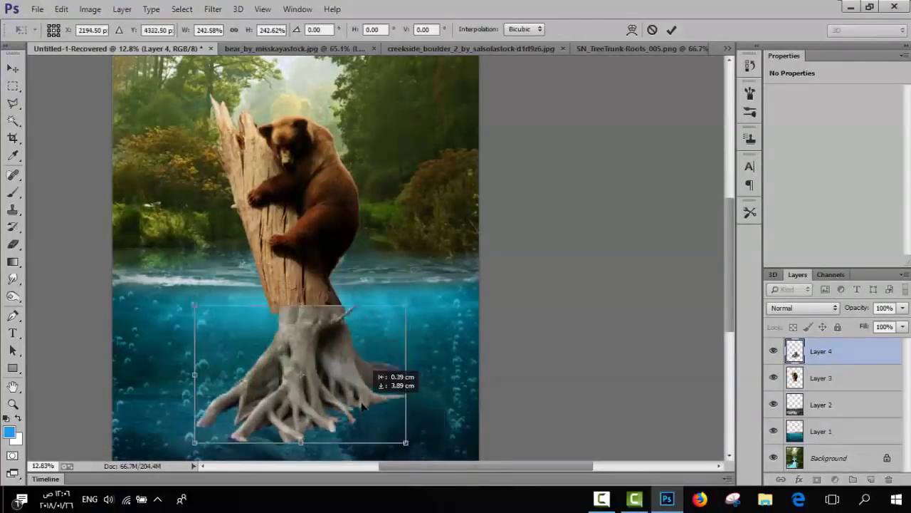
left_click_drag(406, 304, 427, 290)
left_click_drag(356, 376, 338, 384)
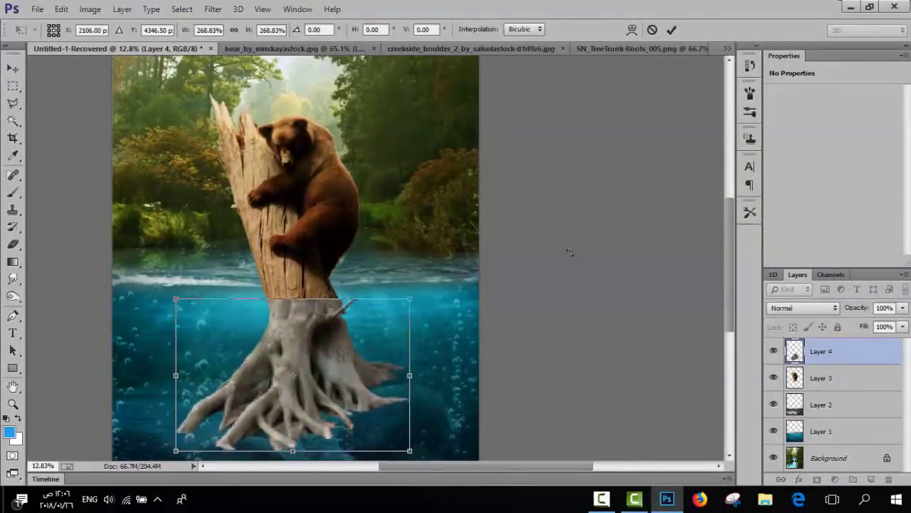
left_click(671, 29)
left_click_drag(355, 354, 358, 351)
- Blend the roots in Overlay at 74% opacity and erase their edges
scroll(779, 309, "down", 16)
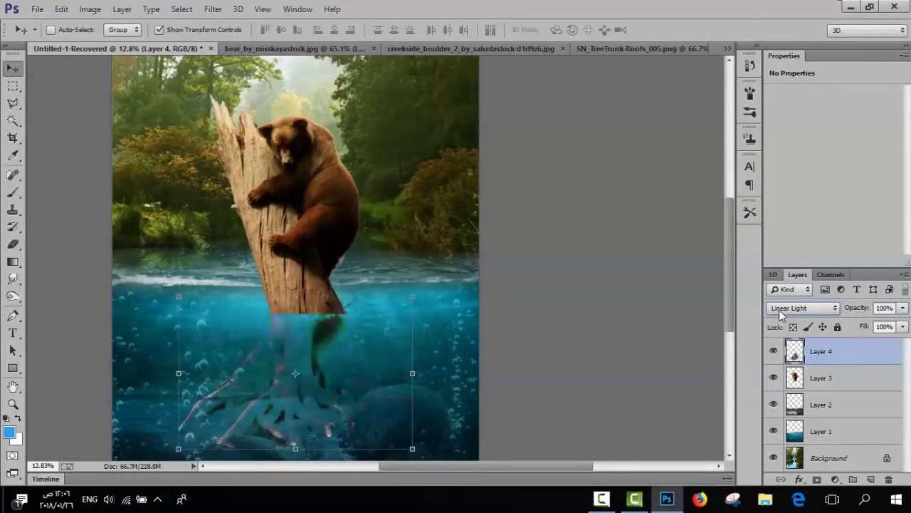
scroll(779, 310, "up", 2)
scroll(779, 310, "up", 3)
scroll(779, 309, "down", 1)
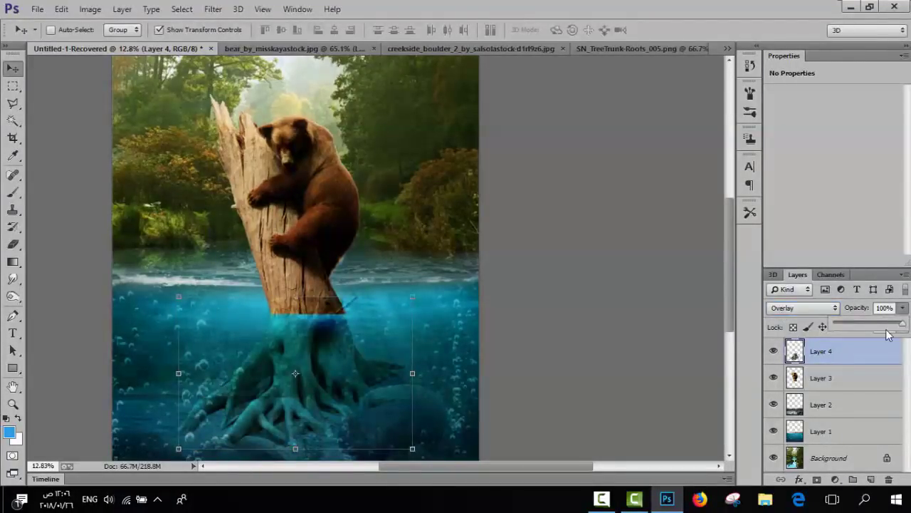
left_click(886, 326)
key("e")
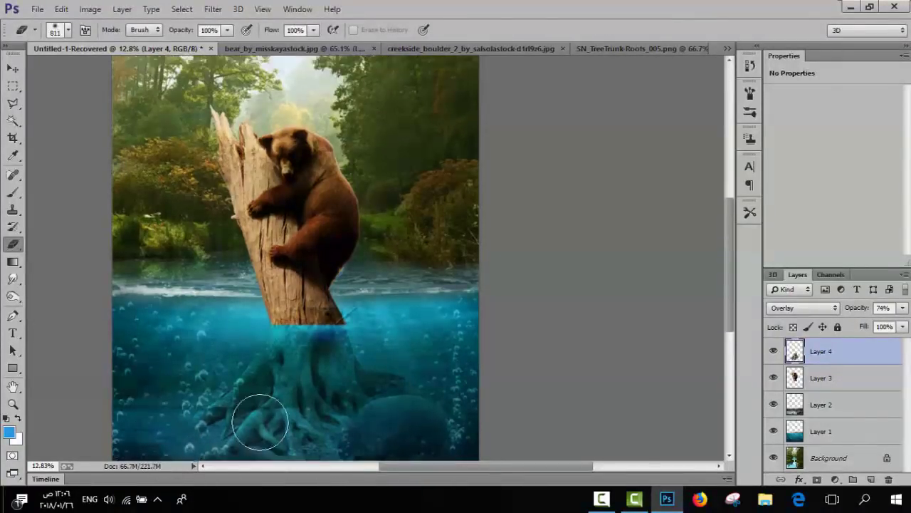
key("alt+bracketleft")
key("l")
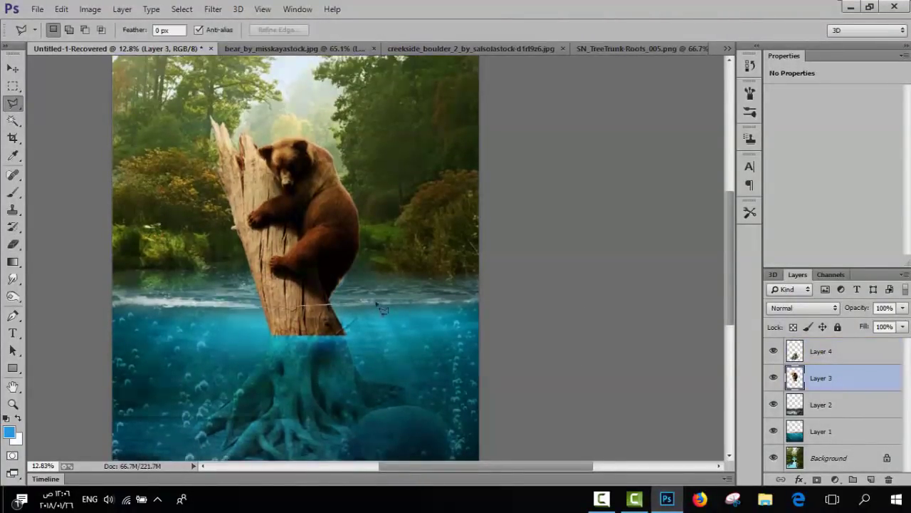
- Cut the lower trunk part onto its own layer and move it down to the trunk base
left_click(62, 9)
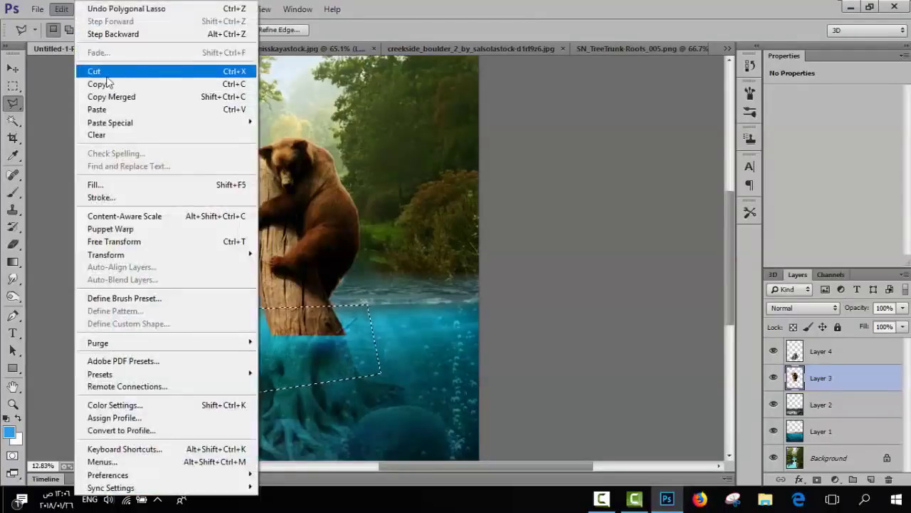
left_click(78, 69)
left_click(61, 9)
left_click(79, 114)
left_click(12, 68)
left_click_drag(398, 271, 324, 326)
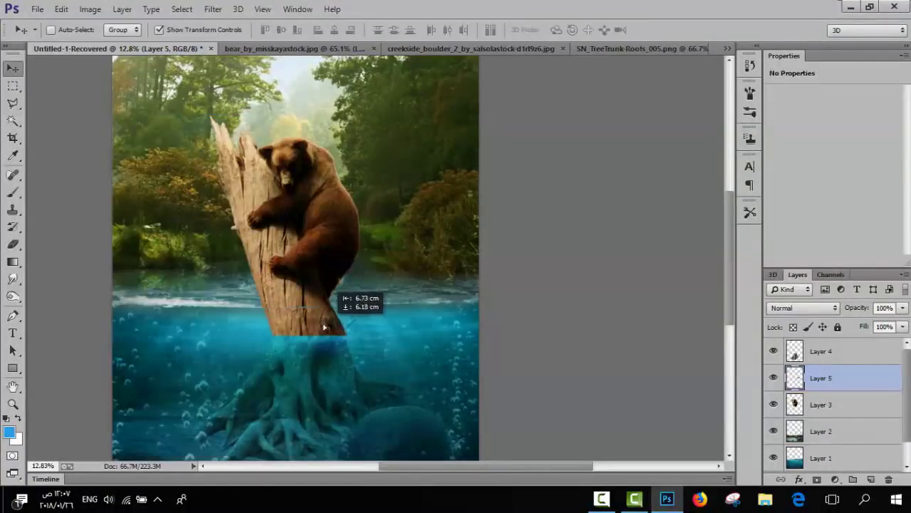
- Set the trunk piece to Soft Light, refit it at the waterline, and erase its edges
left_click(790, 308)
left_click(791, 311)
scroll(791, 312, "up", 3)
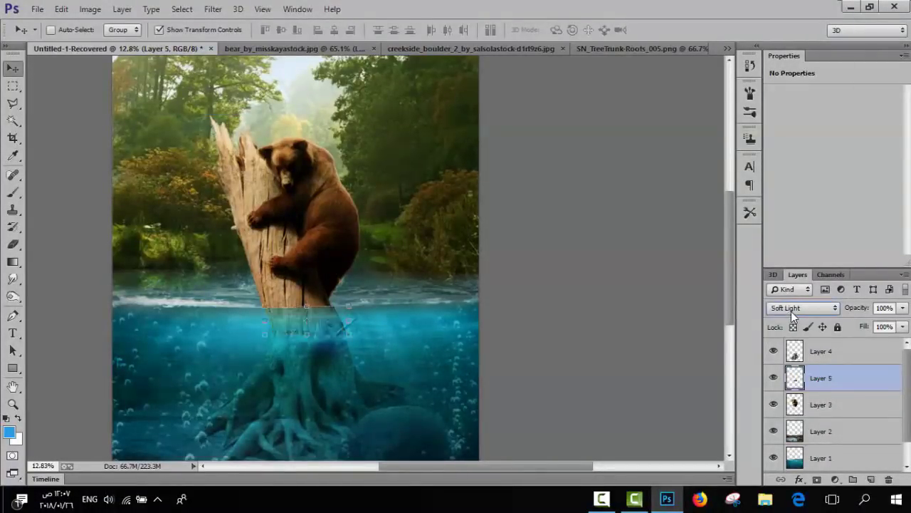
left_click_drag(325, 316, 327, 317)
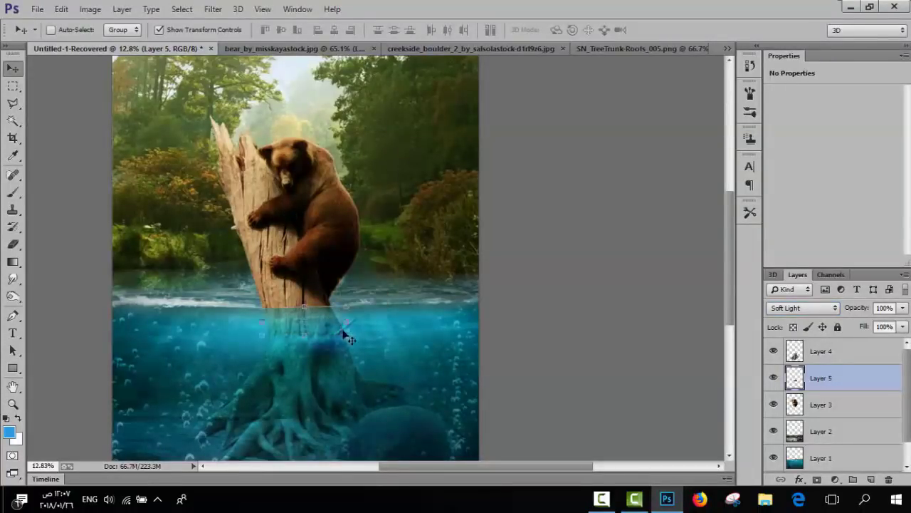
key("ctrl+t")
key("Return")
key("e")
scroll(341, 371, "up", 2)
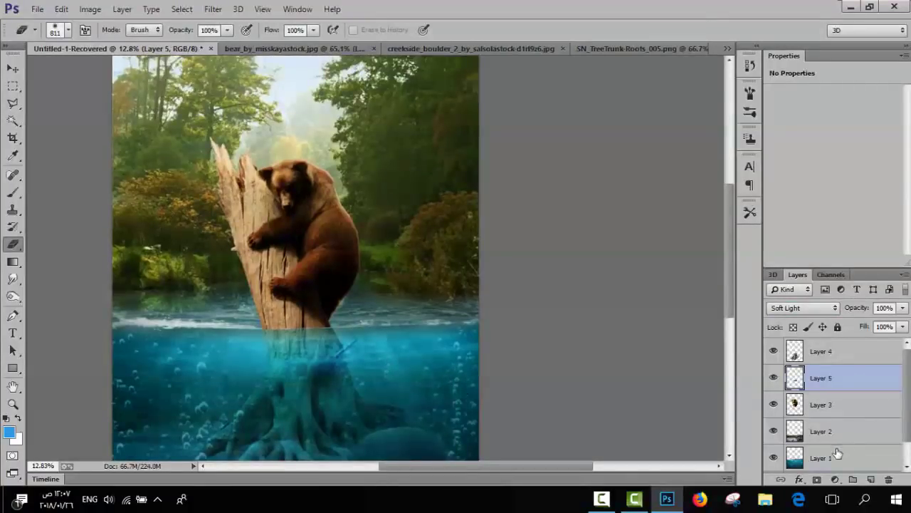
- Copy a surface foam strip onto a new top layer across the trunk base
left_click(14, 103)
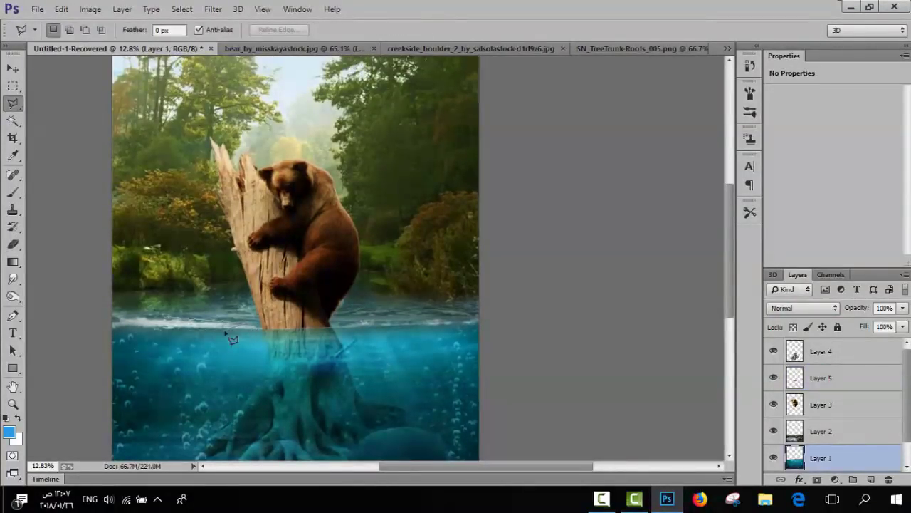
left_click(61, 8)
left_click(78, 70)
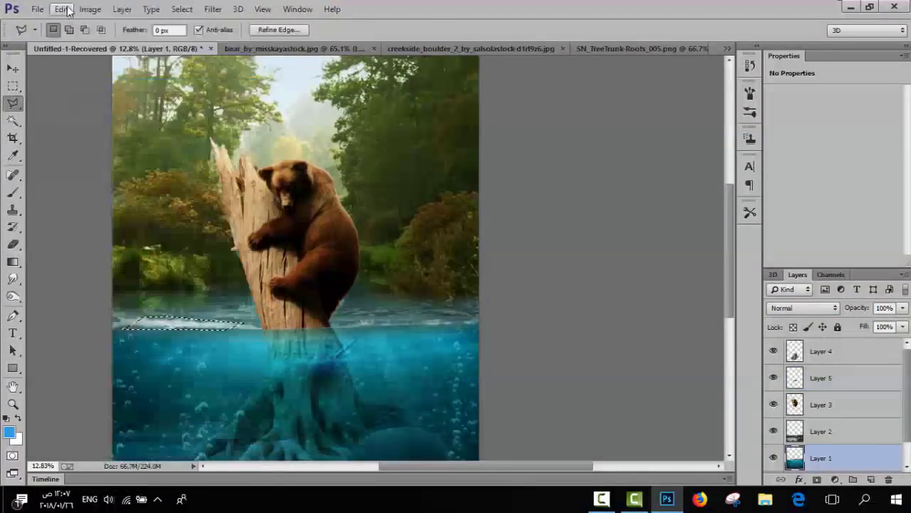
key("ctrl+v")
key("v")
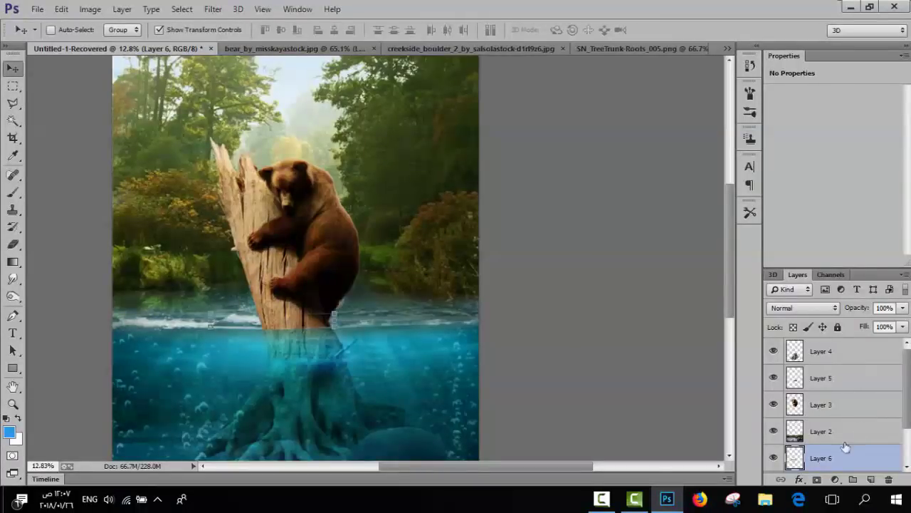
left_click_drag(845, 446, 833, 351)
left_click_drag(320, 321, 309, 327)
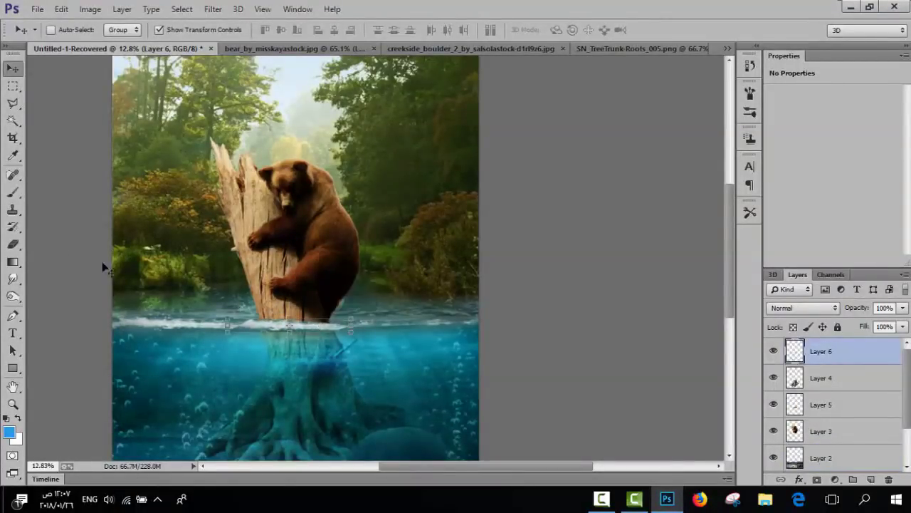
- Erase the foam strip's edges so it blends into the waterline
left_click(14, 244)
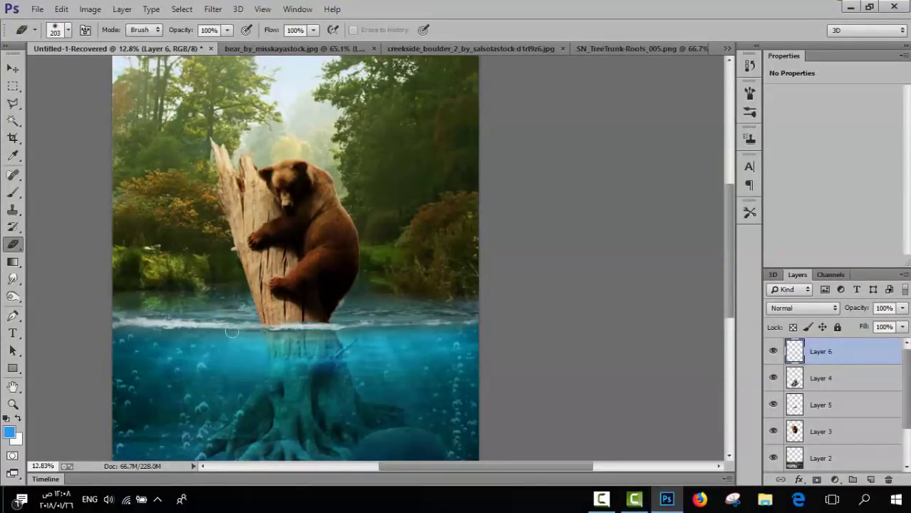
scroll(257, 350, "down", 1)
scroll(257, 351, "down", 2)
scroll(257, 351, "down", 1)
scroll(257, 351, "down", 2)
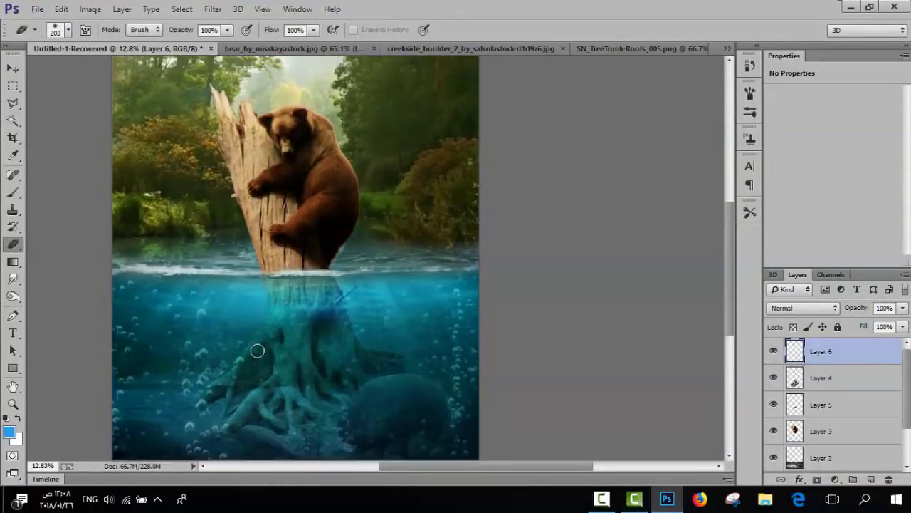
scroll(257, 350, "up", 3)
- Open the underwater crocodile photo and drag it toward the bear composite
left_click(37, 8)
left_click(43, 34)
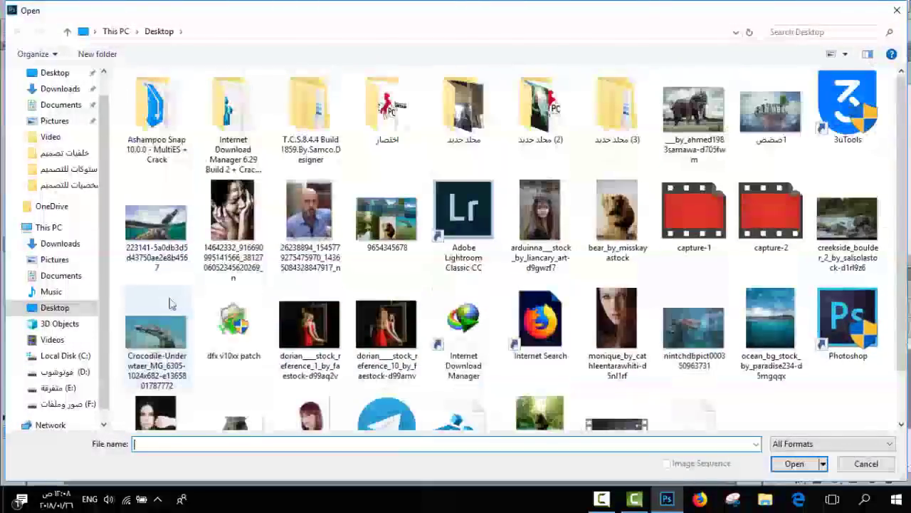
double_click(169, 304)
key("v")
mouse_move(67, 77)
left_mouse_down()
mouse_move(62, 66)
mouse_move(407, 376)
left_mouse_up()
- Scale the crocodile and place it right of the roots, blended in Hard Light
key("ctrl+t")
left_click_drag(438, 343, 492, 396)
left_click_drag(467, 365, 441, 363)
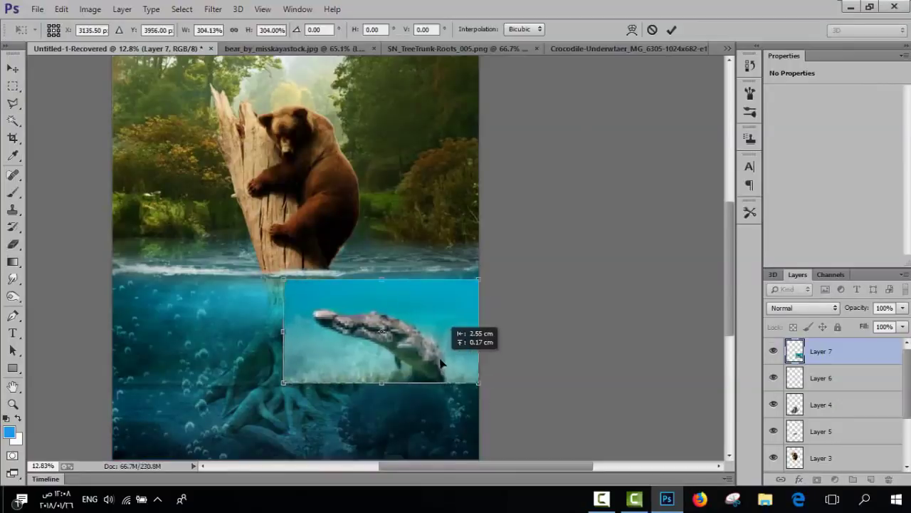
left_click_drag(479, 279, 483, 277)
left_click(672, 29)
scroll(801, 307, "down", 20)
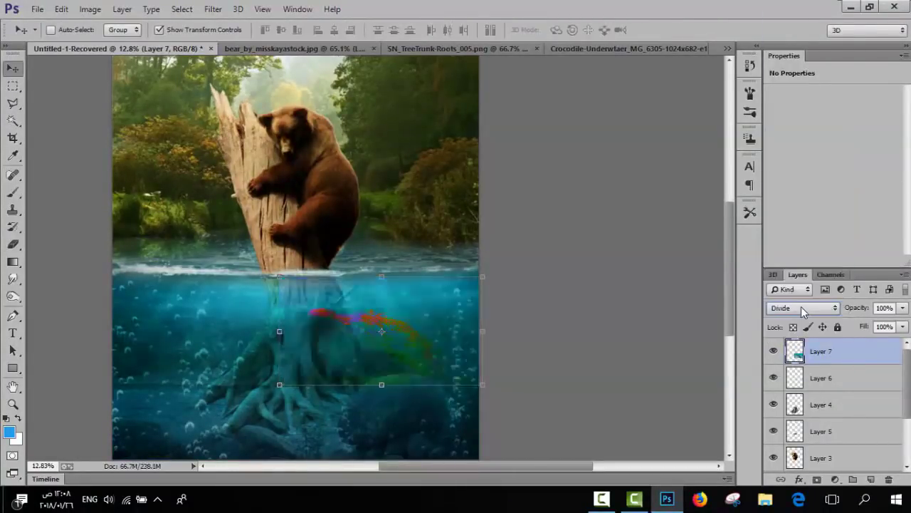
scroll(801, 308, "up", 8)
left_click_drag(395, 364, 402, 364)
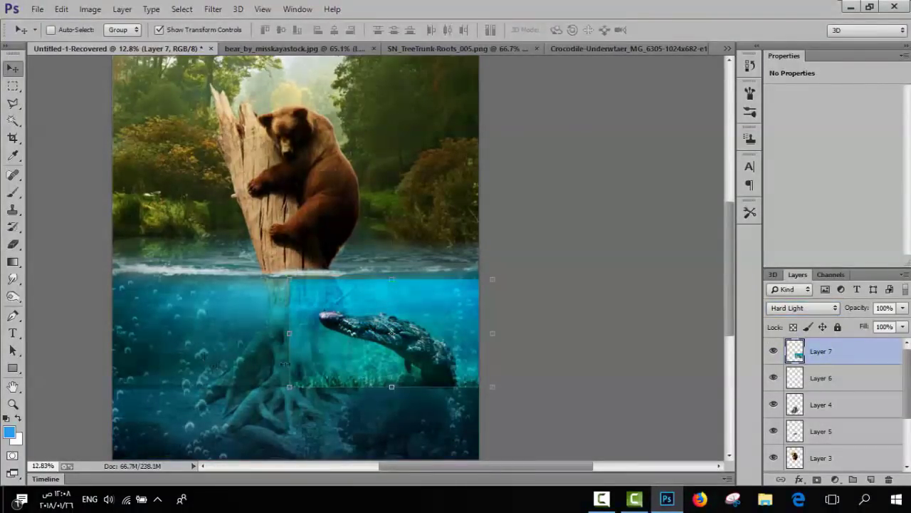
- Erase the crocodile's hard left edge and bring up the Open dialog showing the Desktop files
key("e")
left_click_drag(295, 382, 274, 338)
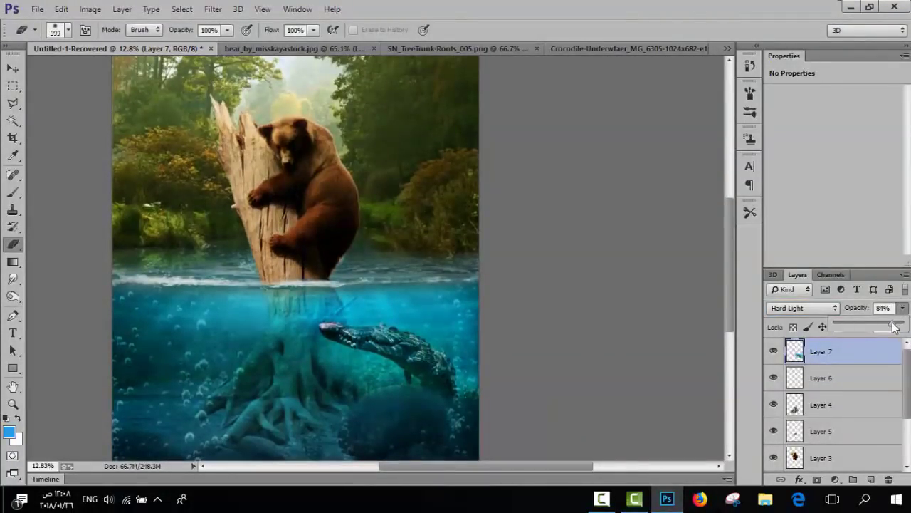
left_click(37, 8)
left_click(43, 32)
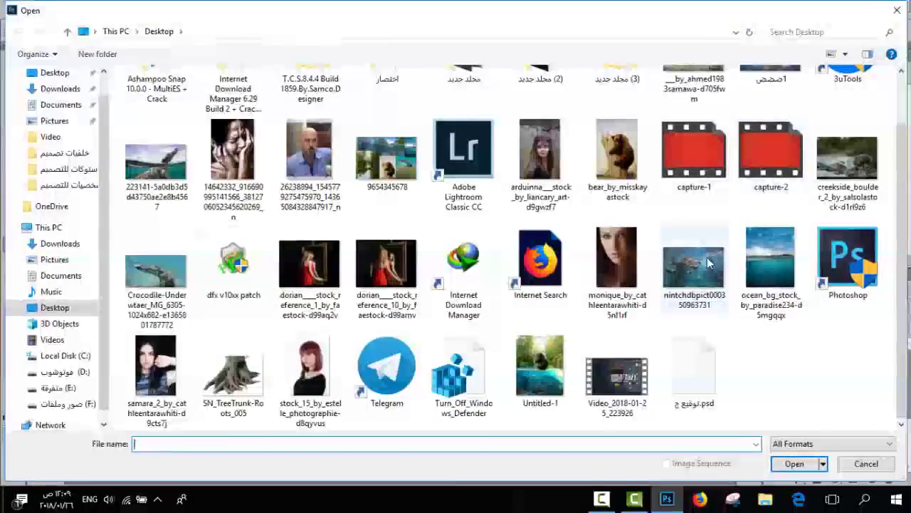
- Place the second crocodile photo as Layer 8, enlarged toward the lower left, in Hard Light mode
double_click(709, 263)
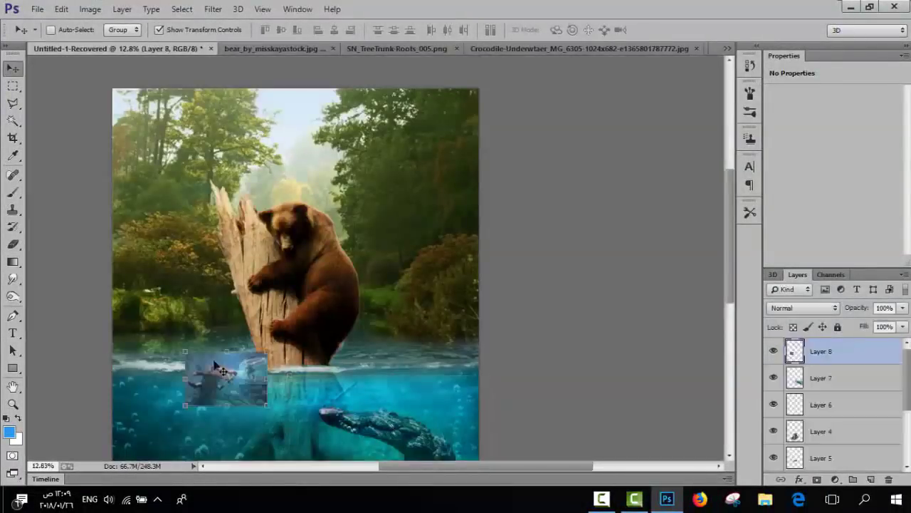
scroll(216, 367, "down", 2)
key("ctrl+t")
left_click_drag(267, 331, 357, 459)
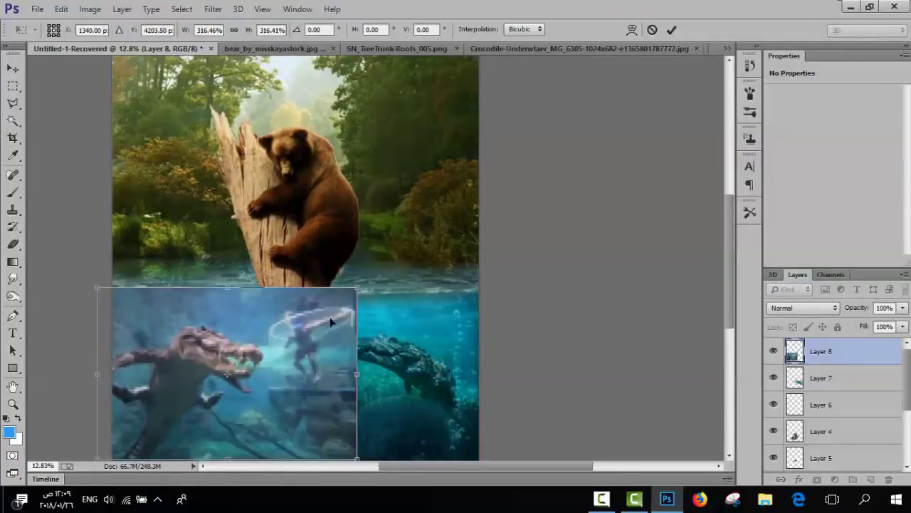
left_click_drag(356, 289, 363, 283)
left_click(671, 29)
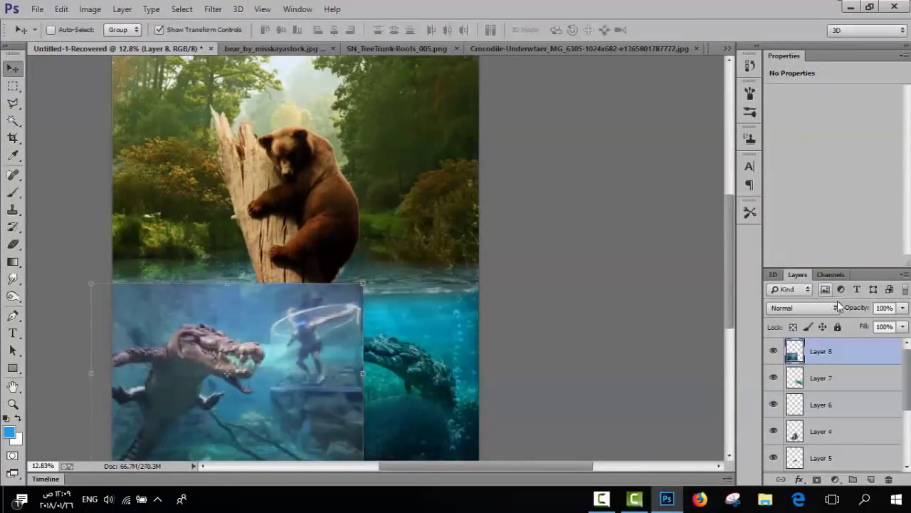
left_click(803, 308)
scroll(812, 320, "up", 2)
scroll(811, 317, "up", 2)
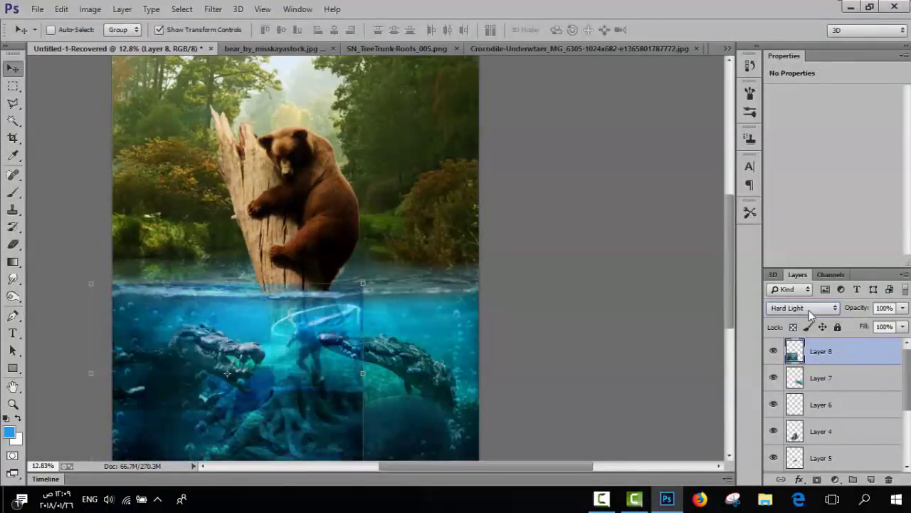
- Erase the second crocodile's leftover edges around and left of the trunk with a smaller eraser
left_click(13, 244)
mouse_move(313, 293)
left_mouse_down()
mouse_move(346, 405)
mouse_move(305, 413)
left_mouse_up()
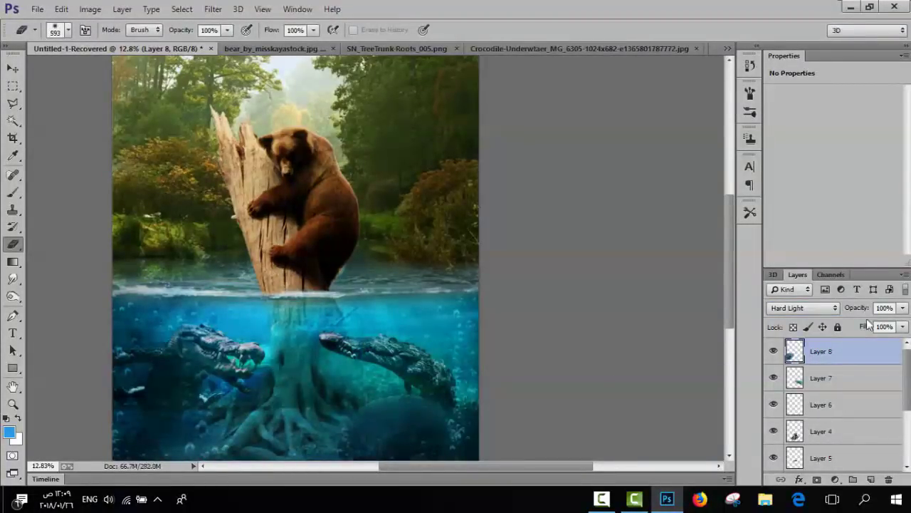
scroll(484, 275, "down", 2)
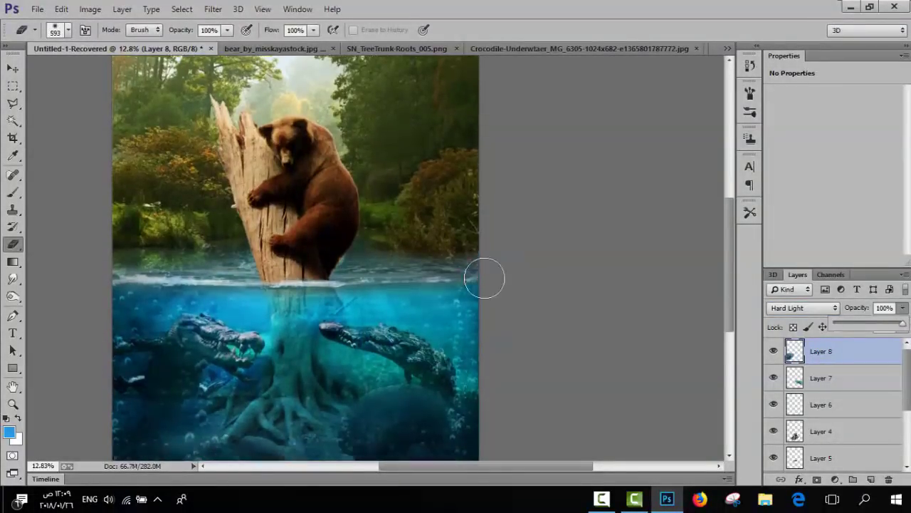
key("bracketleft")
key("bracketleft")
key("bracketleft")
left_click_drag(121, 121, 183, 142)
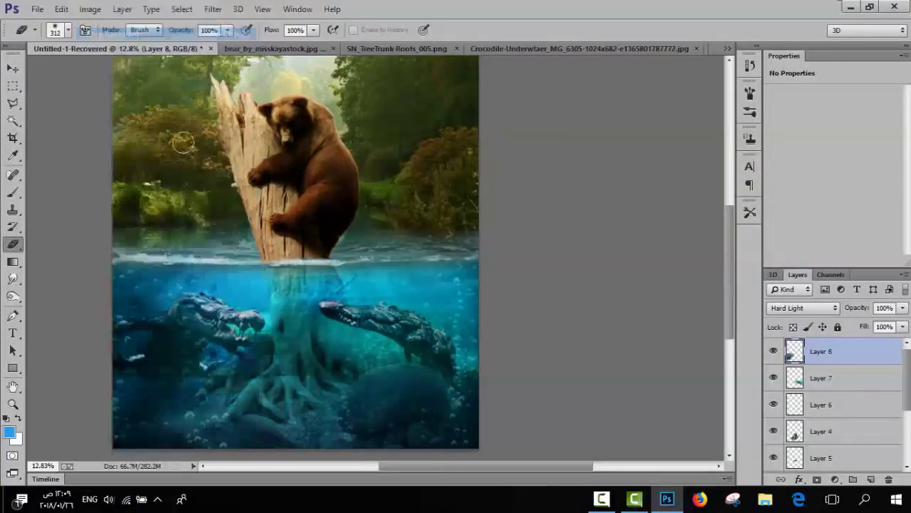
scroll(153, 418, "down", 1)
scroll(135, 392, "up", 3)
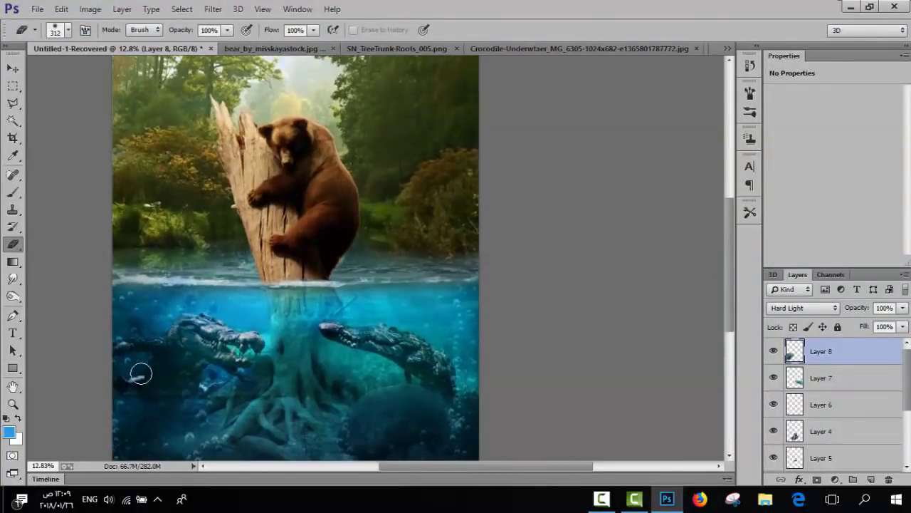
scroll(243, 410, "down", 2)
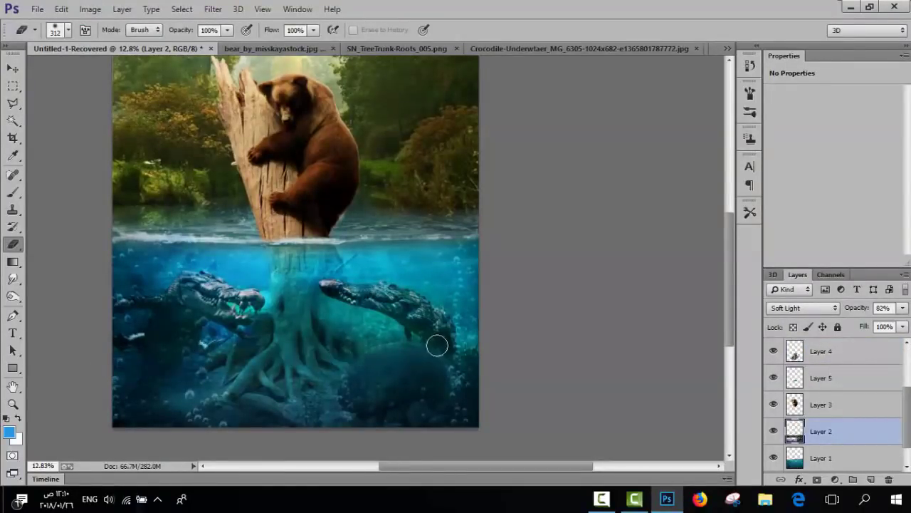
scroll(319, 279, "up", 2)
scroll(319, 277, "up", 1)
scroll(347, 192, "up", 1)
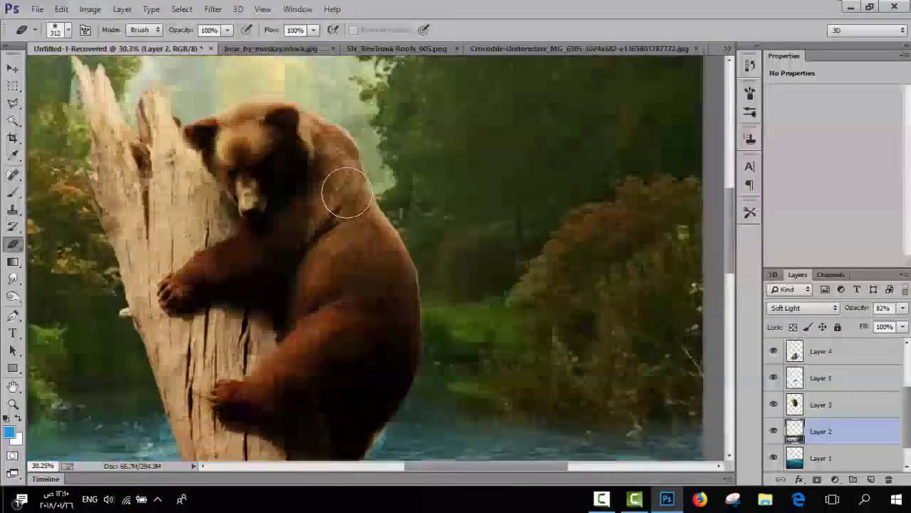
scroll(346, 192, "down", 2)
scroll(347, 192, "down", 1)
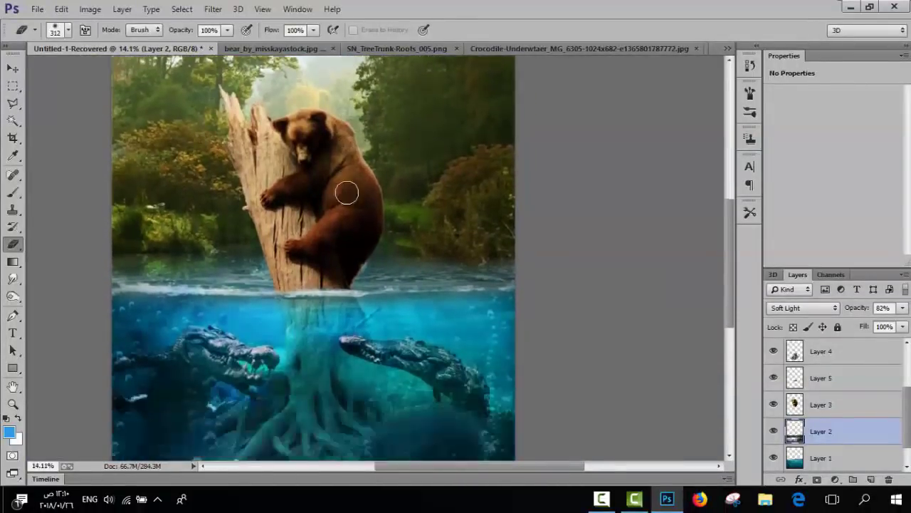
scroll(347, 192, "down", 1)
scroll(407, 226, "up", 1)
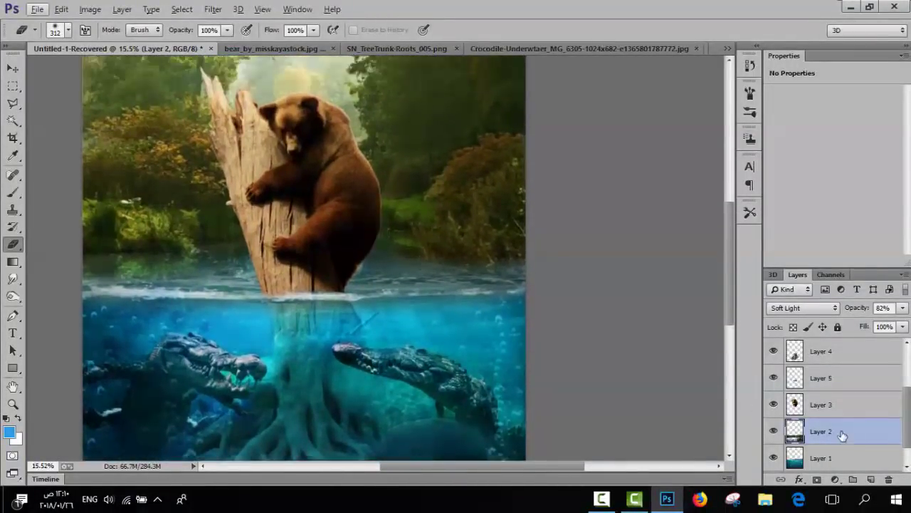
- Add a new lighting layer and set the foreground colour to light yellow-green
key("i")
left_click(10, 432)
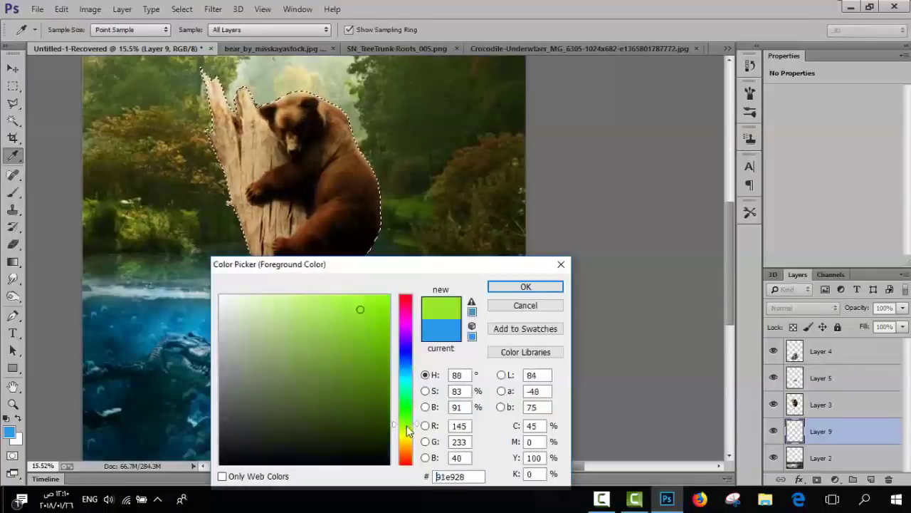
left_click(268, 302)
key("Return")
- Paint a soft, hazy pale glow along the bear's head and back inside the selection
key("b")
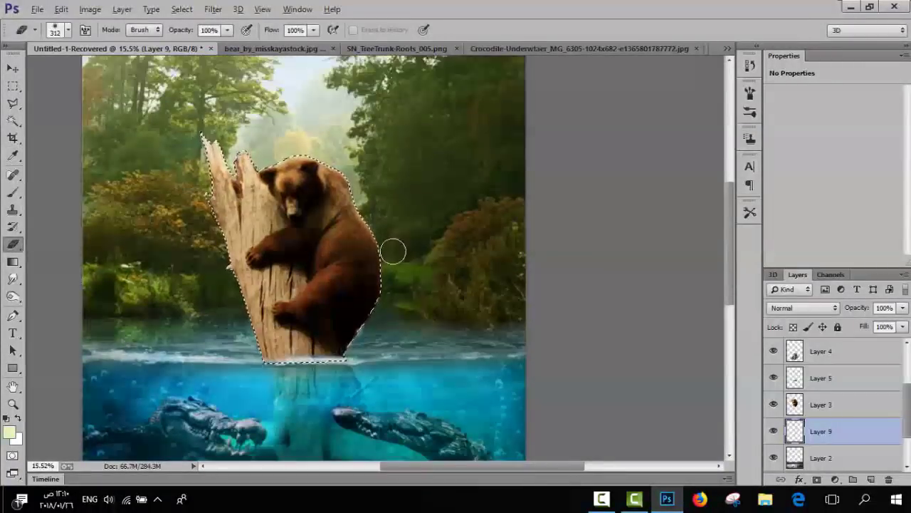
scroll(399, 242, "up", 1)
scroll(409, 235, "up", 1)
key("b")
scroll(311, 138, "up", 1)
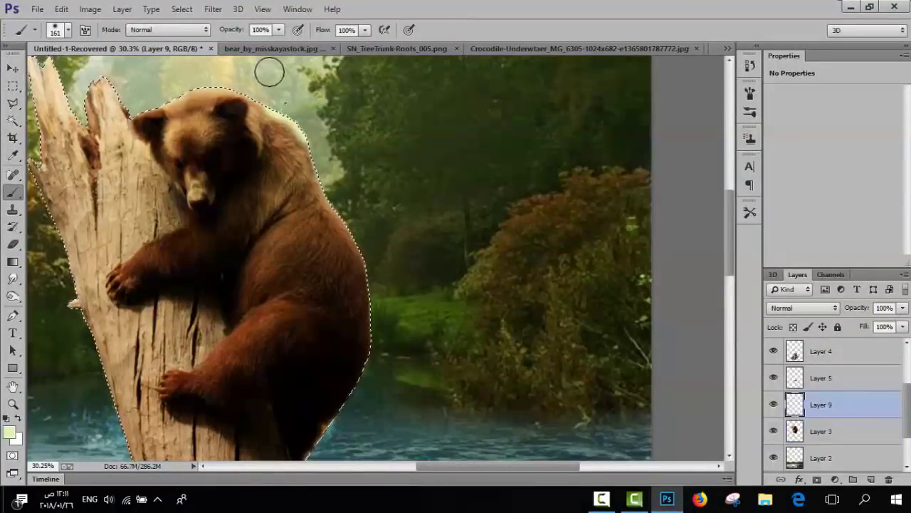
left_click_drag(269, 71, 279, 97)
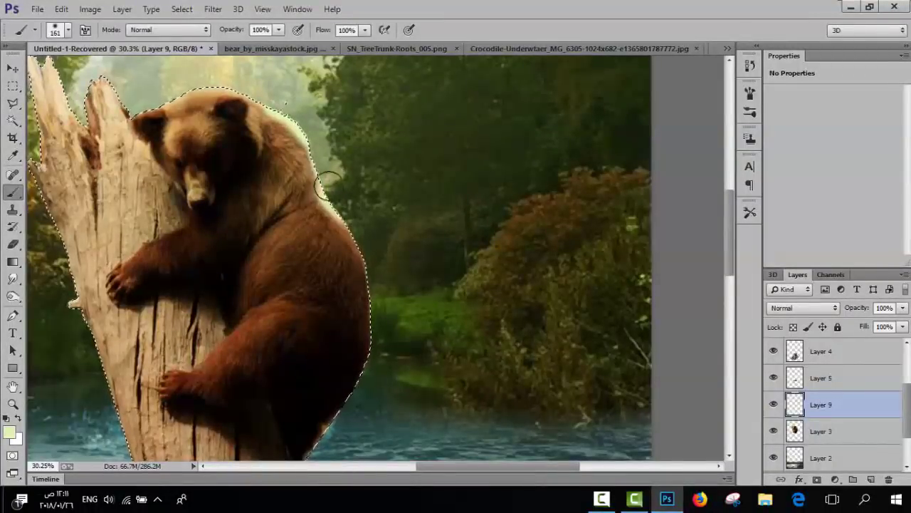
scroll(169, 80, "down", 2)
scroll(149, 142, "up", 3)
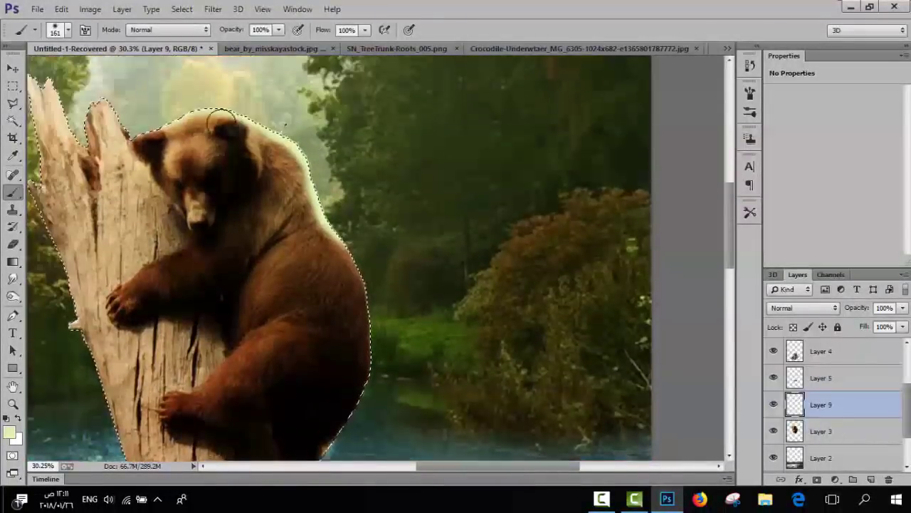
scroll(139, 171, "up", 1)
scroll(193, 136, "down", 2)
- Deselect, lower the glow layer to 65% opacity, and bring up the Open dialog
key("ctrl+d")
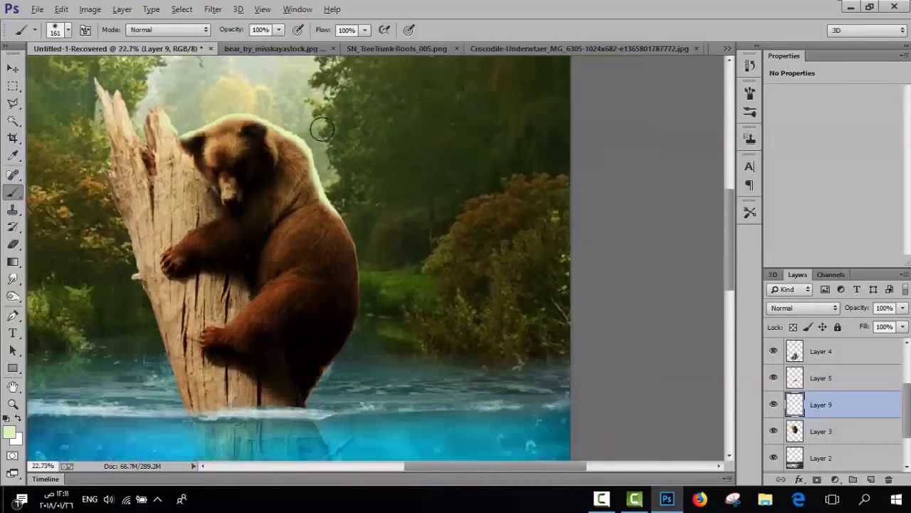
left_click(902, 307)
scroll(508, 281, "up", 1)
scroll(509, 281, "up", 1)
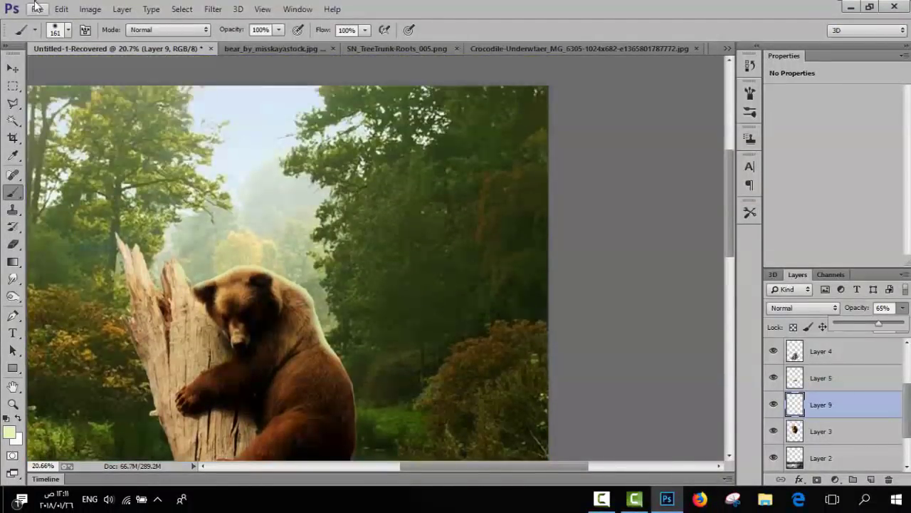
left_click(37, 9)
left_click(41, 34)
- Open the lens flare PNG from the design stock images folder on drive D:
left_click(67, 372)
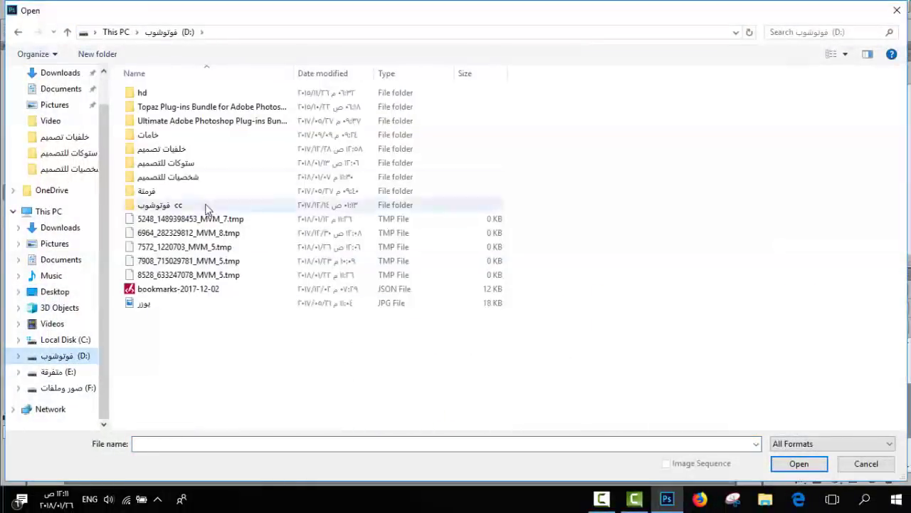
double_click(143, 163)
scroll(573, 191, "down", 5)
scroll(573, 191, "down", 5)
scroll(573, 191, "down", 5)
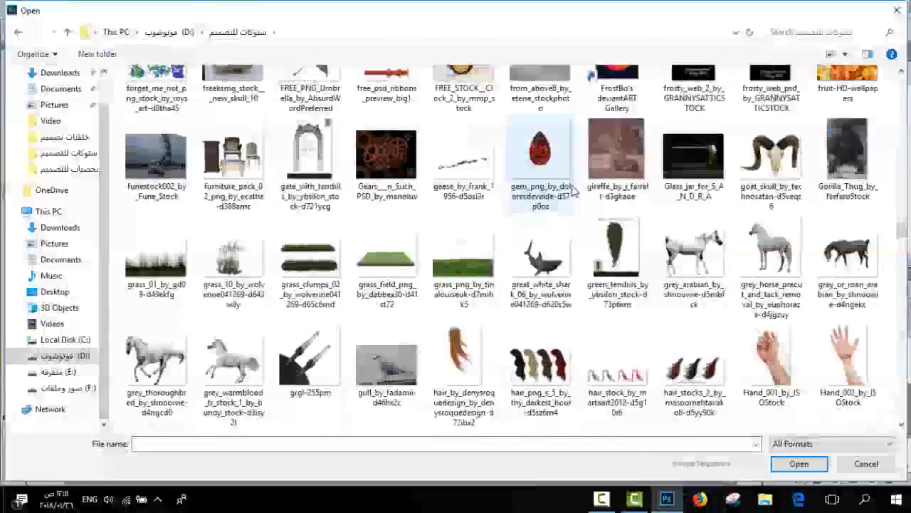
scroll(574, 190, "down", 5)
scroll(573, 191, "down", 5)
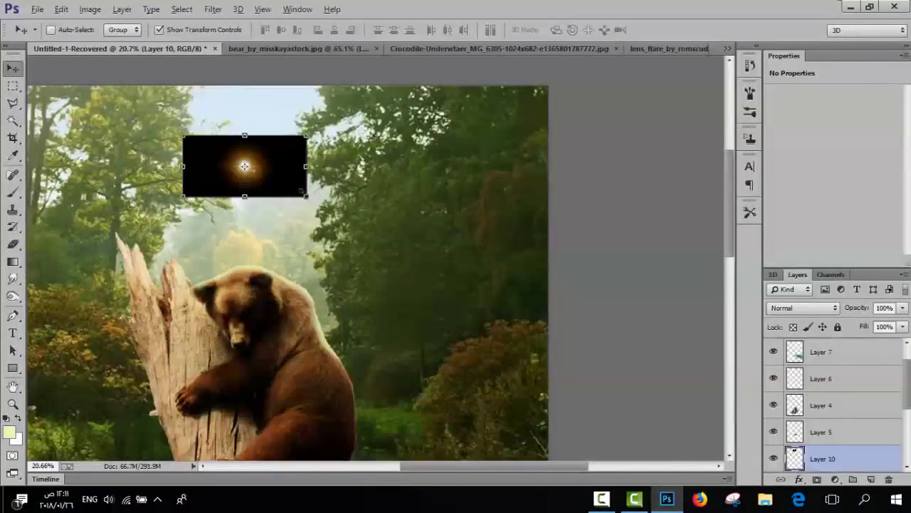
- Enlarge the lens flare across the top of the canvas and zoom out to review it
left_click_drag(305, 195, 547, 313)
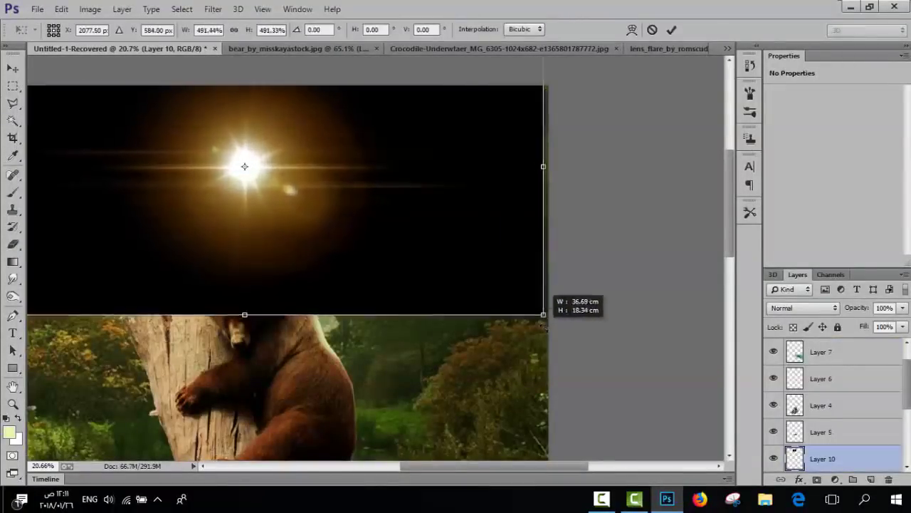
left_click(666, 34)
scroll(782, 312, "down", 5)
scroll(783, 313, "up", 3)
scroll(782, 313, "up", 4)
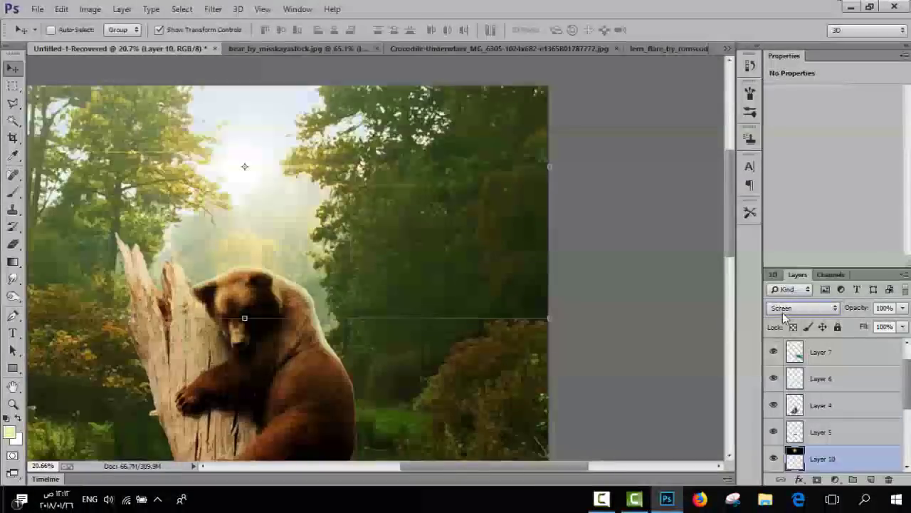
scroll(783, 313, "down", 1)
scroll(782, 313, "up", 1)
left_click_drag(479, 310, 362, 267)
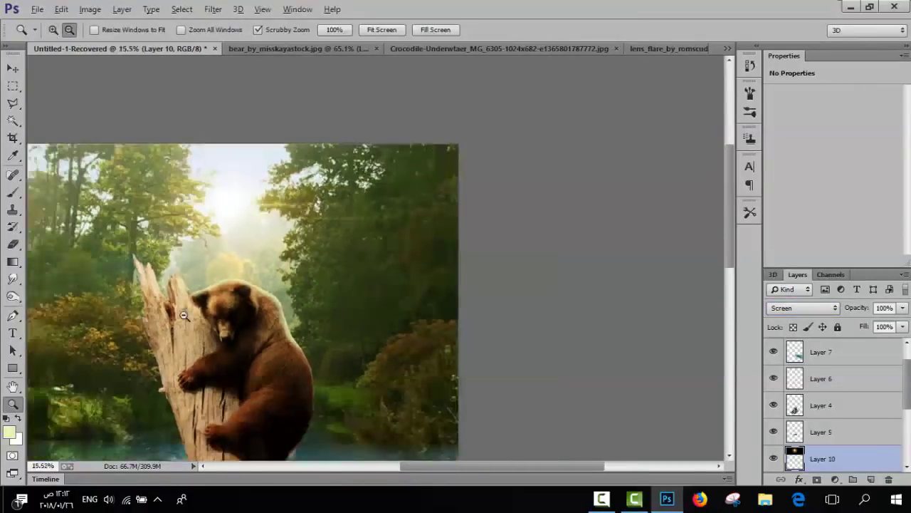
scroll(362, 267, "down", 2)
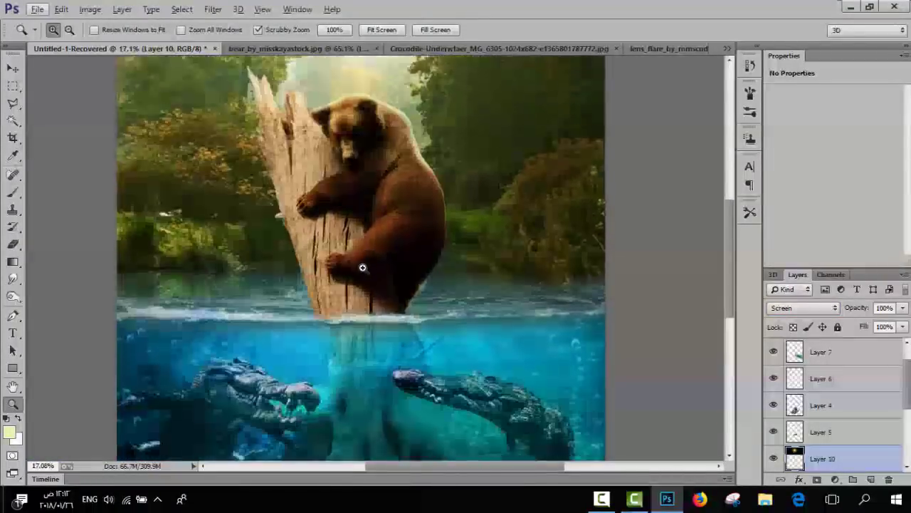
scroll(399, 274, "down", 2)
scroll(450, 287, "up", 4)
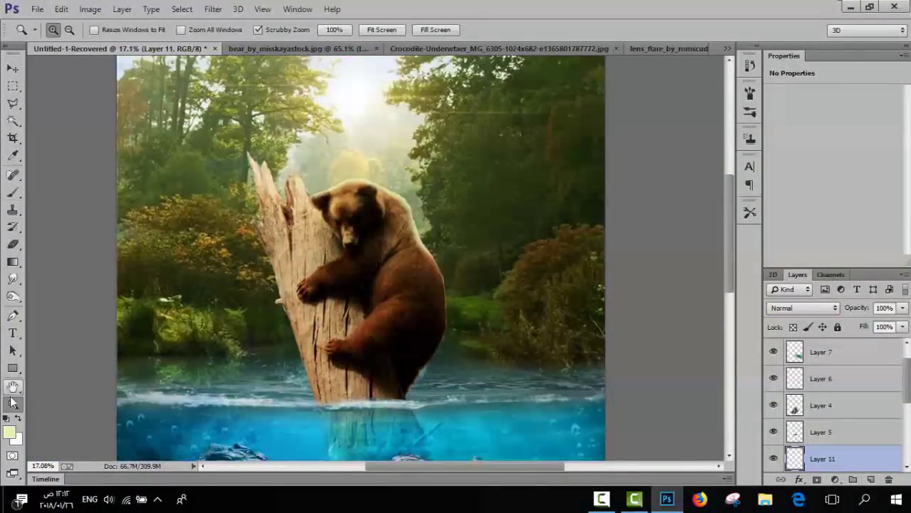
- Paint a pale light ray over the right-side water, blended in Overlay at 52% opacity
key("b")
left_click_drag(470, 369, 523, 383)
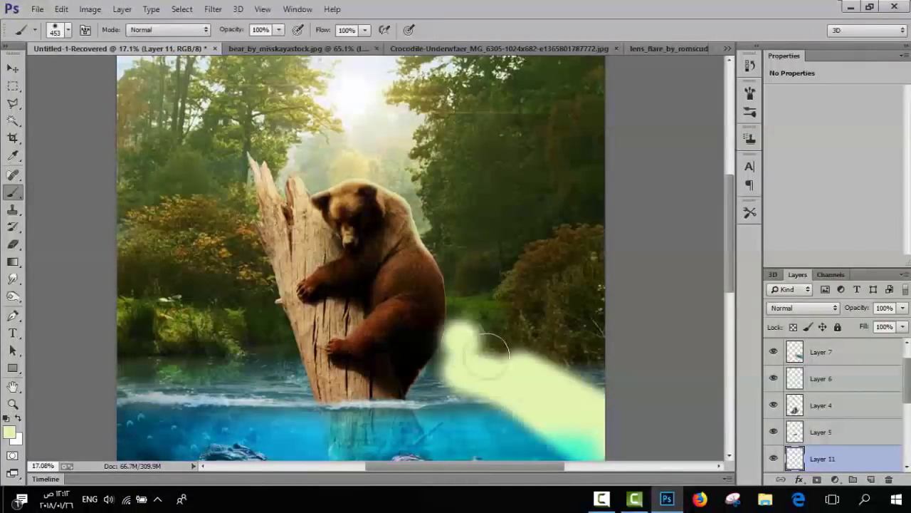
scroll(541, 384, "down", 2)
scroll(780, 311, "up", 5)
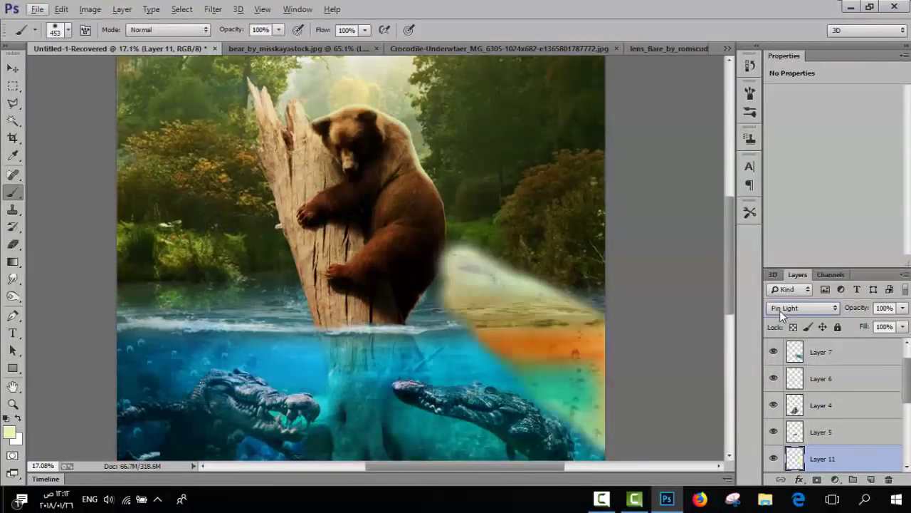
scroll(780, 310, "up", 4)
scroll(780, 310, "down", 2)
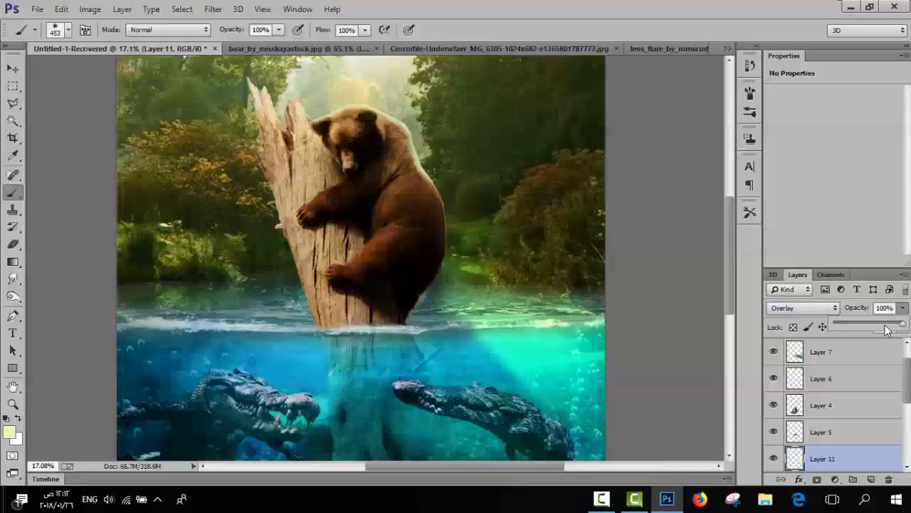
left_click_drag(886, 329, 867, 327)
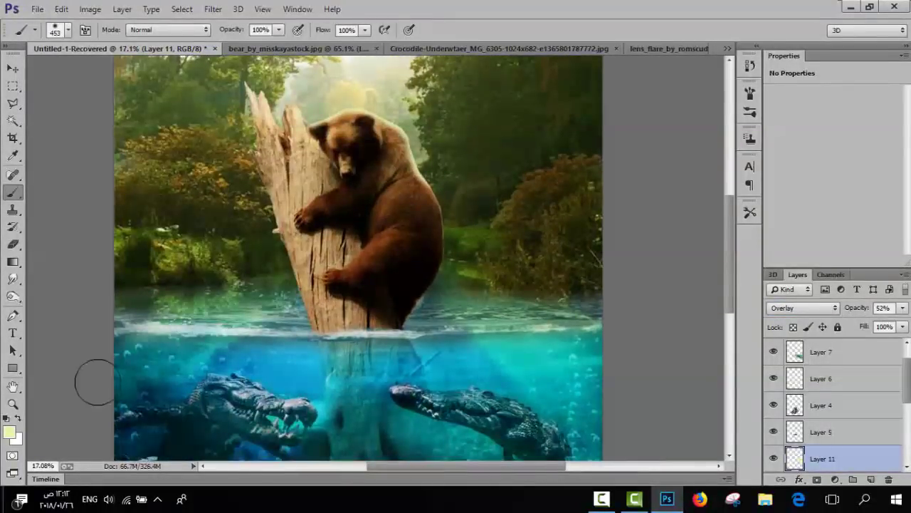
scroll(97, 382, "down", 2)
scroll(833, 405, "down", 2)
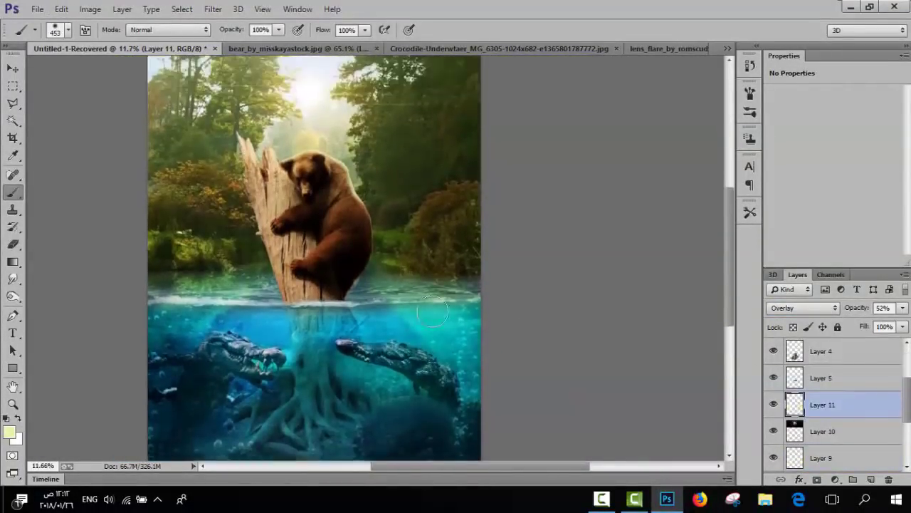
scroll(433, 312, "up", 1)
scroll(807, 377, "up", 2)
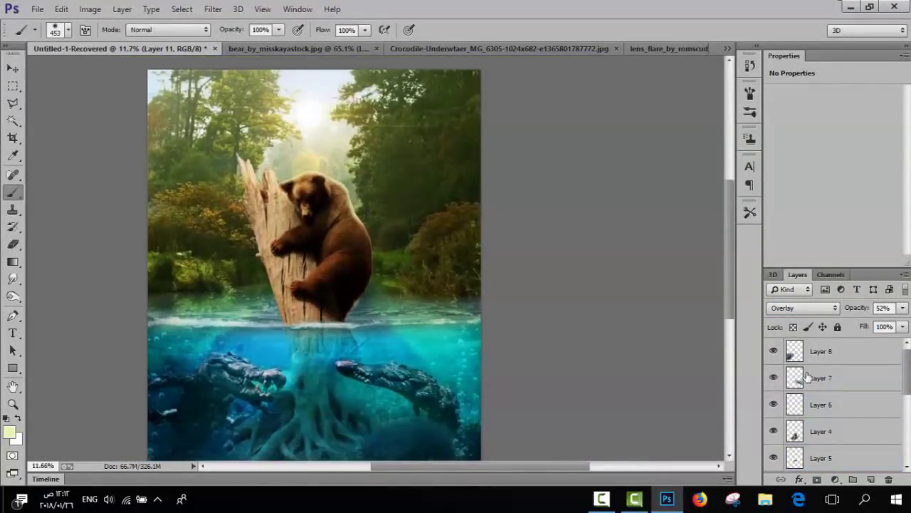
- Paint bright green #69ff5e over the whole image on a new layer
left_click(10, 430)
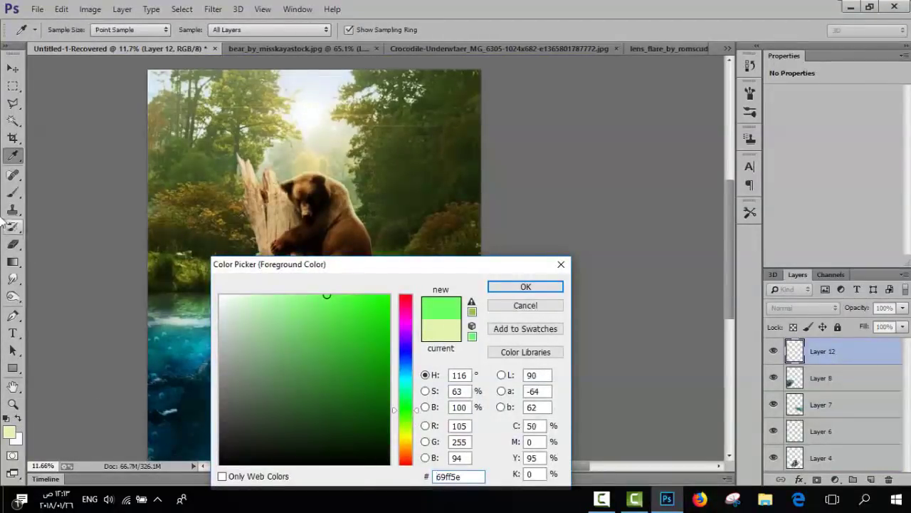
left_click(515, 288)
key("b")
mouse_move(204, 183)
left_mouse_down()
mouse_move(213, 193)
mouse_move(193, 356)
mouse_move(714, 330)
left_mouse_up()
scroll(786, 310, "down", 4)
scroll(786, 309, "up", 2)
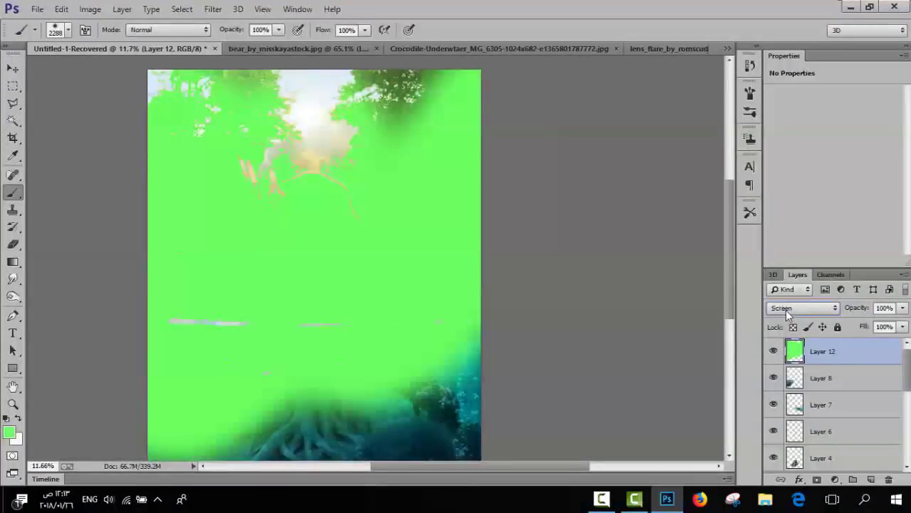
scroll(786, 309, "down", 9)
scroll(786, 310, "up", 6)
scroll(786, 310, "down", 9)
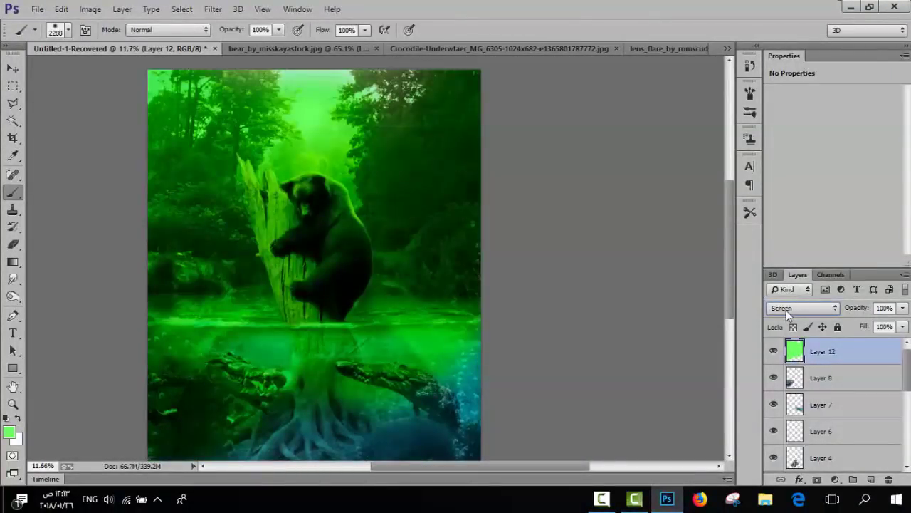
scroll(787, 310, "up", 1)
- Set the green layer to Soft Light at 7% opacity, then bring up the Open dialog
left_click(902, 308)
left_click_drag(901, 324, 843, 323)
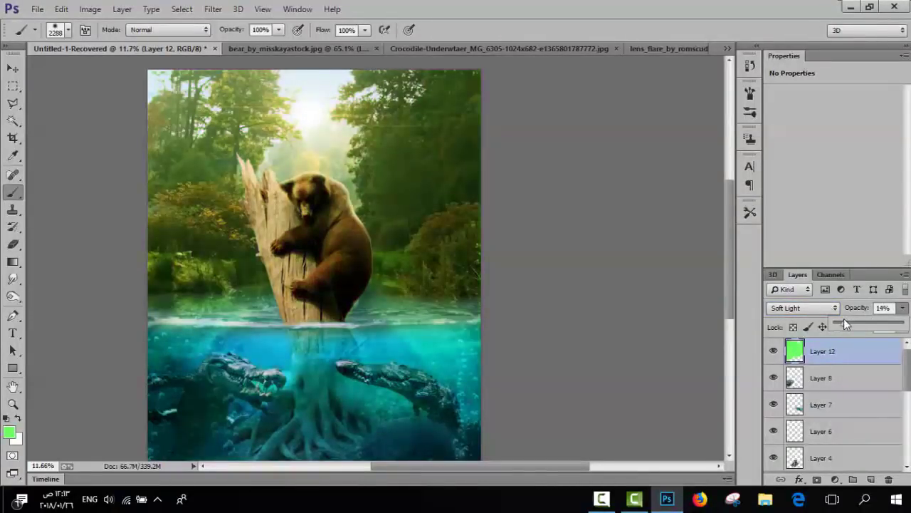
scroll(399, 211, "up", 2)
left_click(838, 321)
scroll(356, 235, "down", 2)
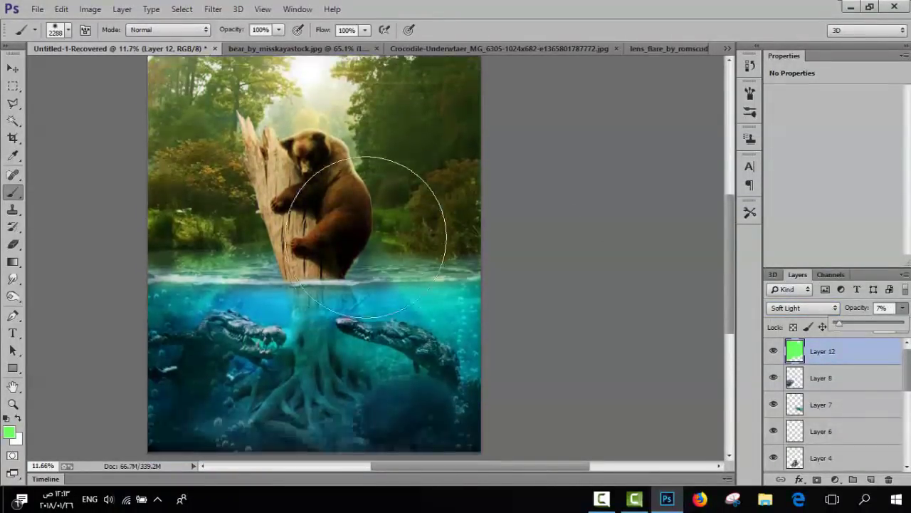
scroll(294, 334, "up", 3)
scroll(341, 270, "up", 2)
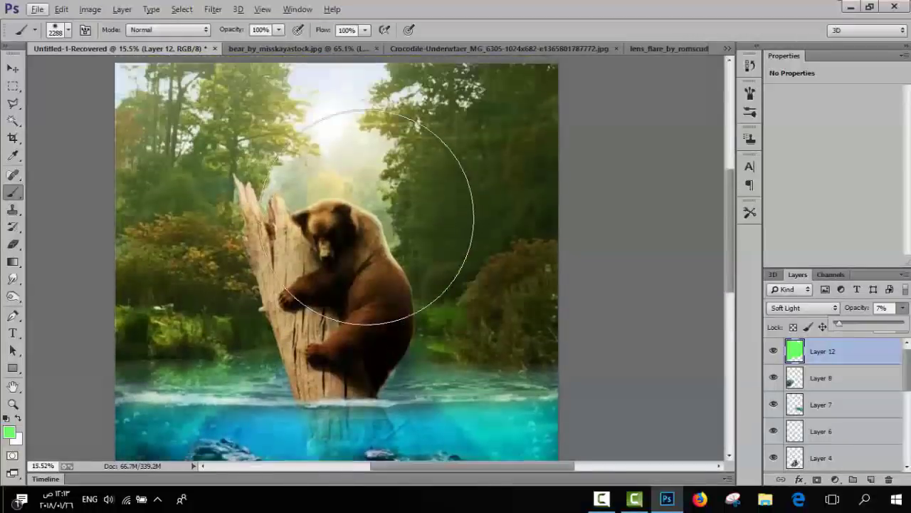
left_click(37, 8)
left_click(43, 34)
- Open the signature PSD from the Desktop and resize its logo
left_click(55, 72)
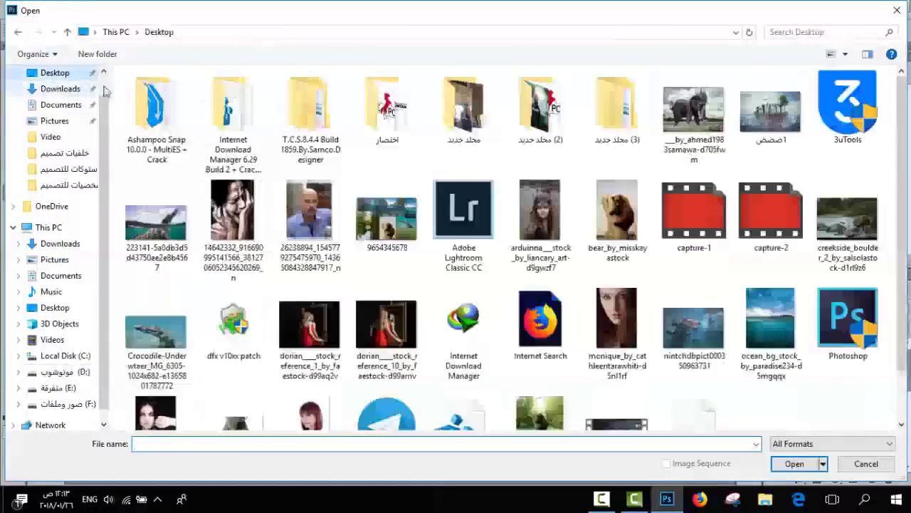
scroll(456, 249, "down", 2)
double_click(702, 366)
key("ctrl+t")
left_click_drag(244, 151, 244, 148)
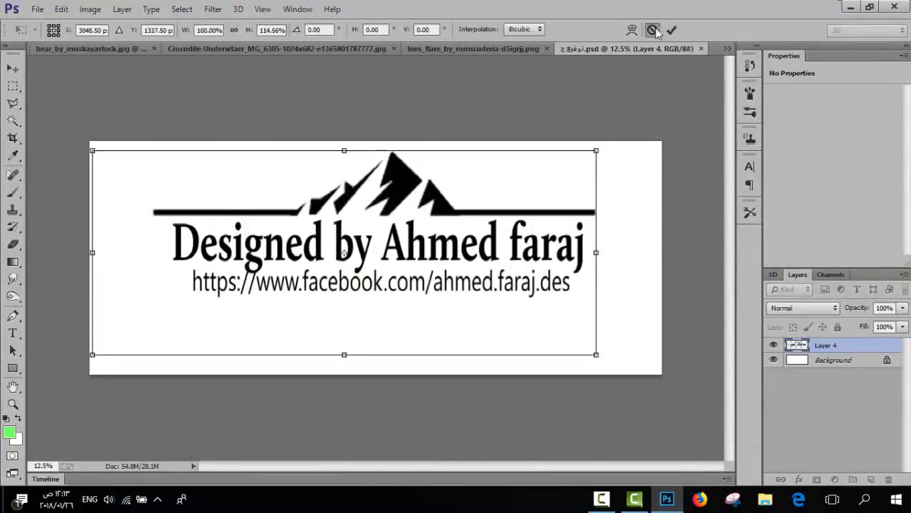
key("Return")
- Bring the signature logo into the bear composition, shrunk and placed at top centre
mouse_move(462, 209)
left_mouse_down()
mouse_move(127, 145)
mouse_move(214, 143)
left_mouse_up()
key("ctrl+t")
left_click_drag(488, 306, 289, 228)
left_click_drag(201, 229, 332, 155)
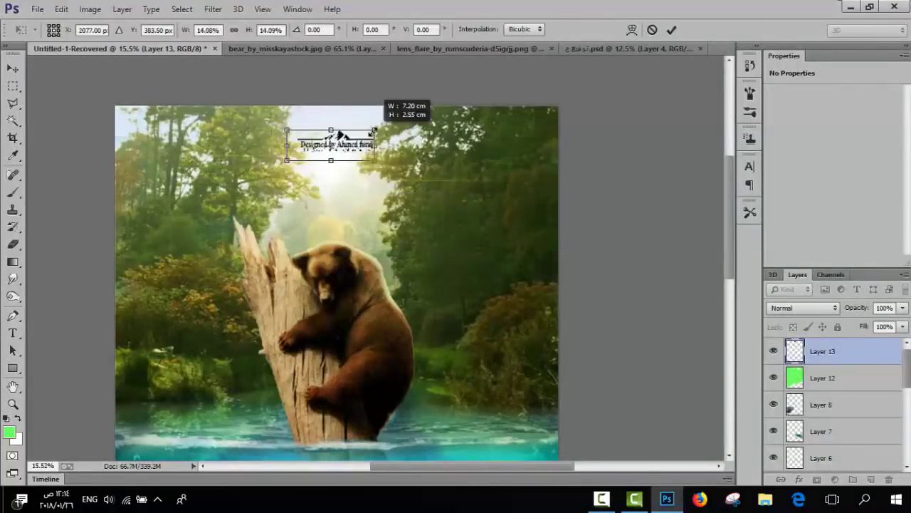
key("Return")
scroll(400, 209, "down", 3)
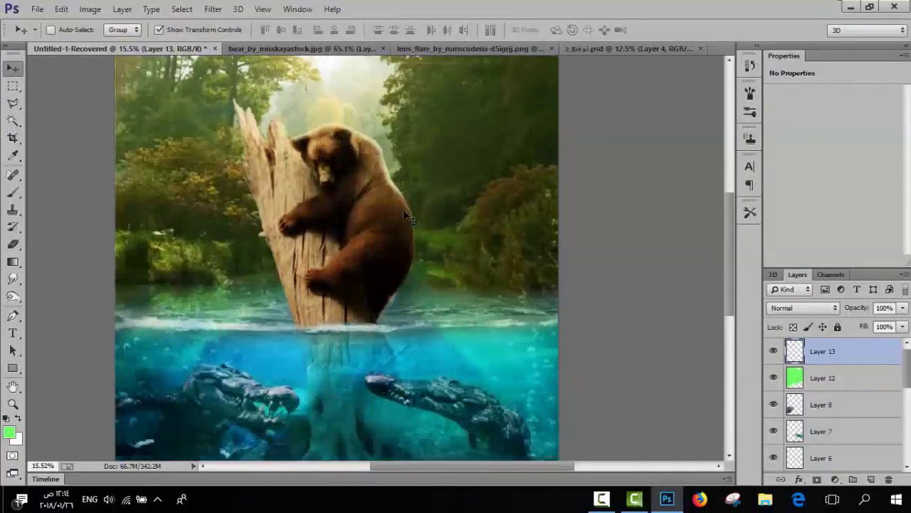
scroll(403, 213, "down", 1)
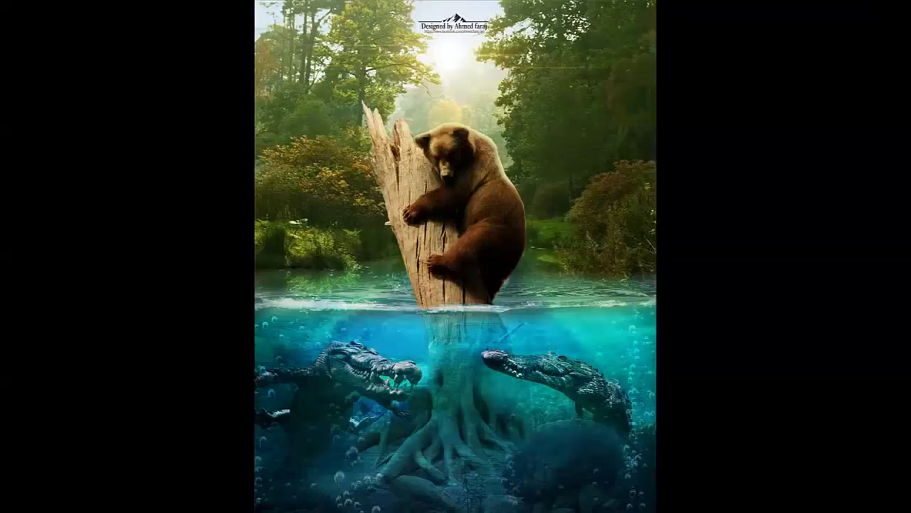